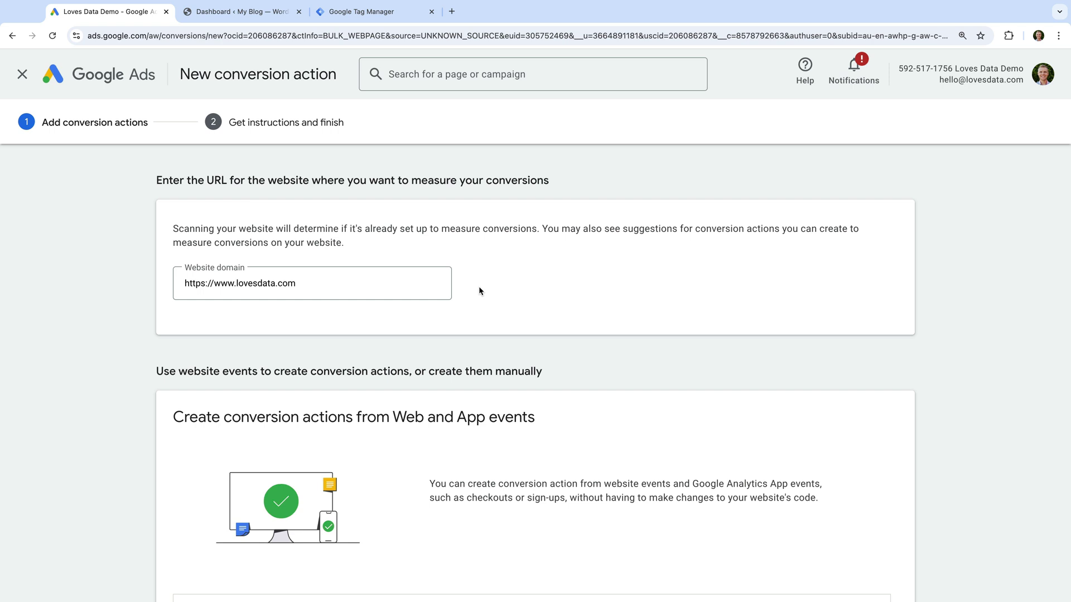
Add a manual conversion action with the Purchase goal category and name it "Purchase (Ads)"
{"action": "scroll", "coordinate": [478, 291], "scroll_direction": "down", "scroll_amount": 8}
{"action": "scroll", "coordinate": [478, 291], "scroll_direction": "down", "scroll_amount": 1}
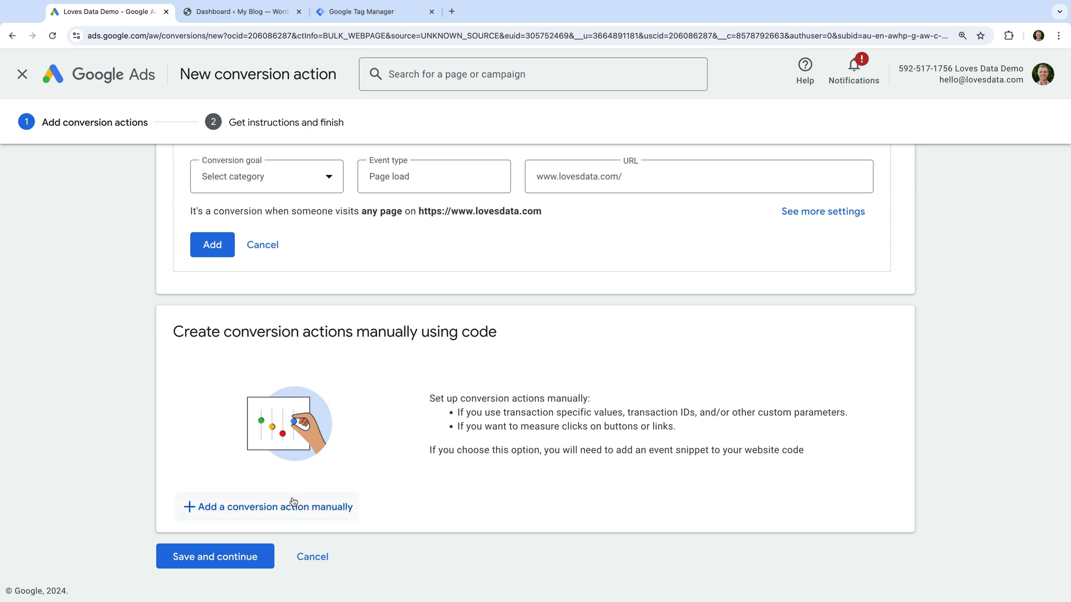
{"action": "left_click", "coordinate": [310, 506]}
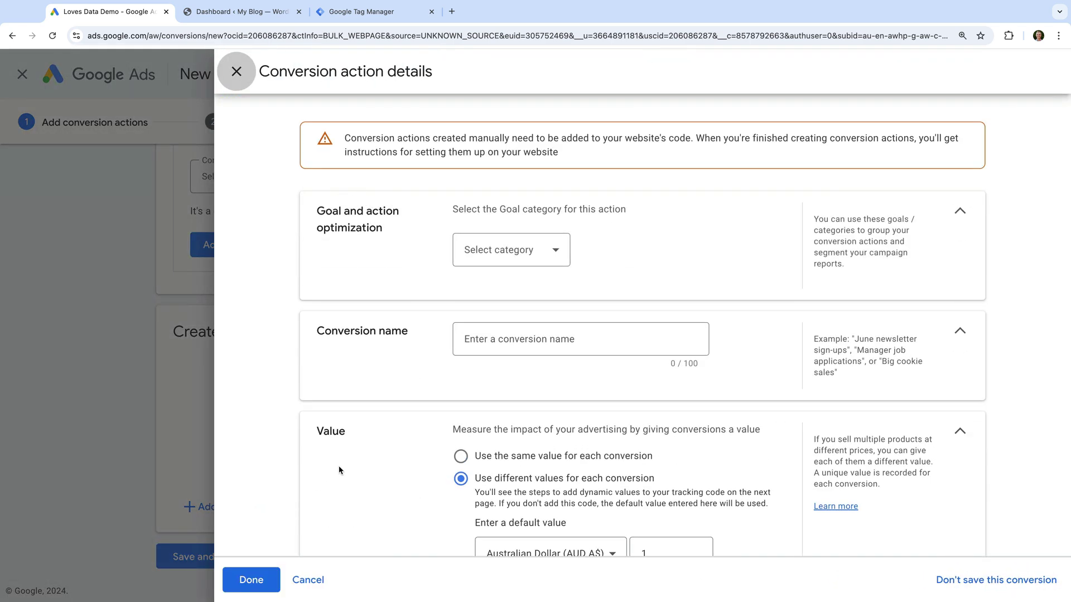
{"action": "left_click", "coordinate": [554, 250]}
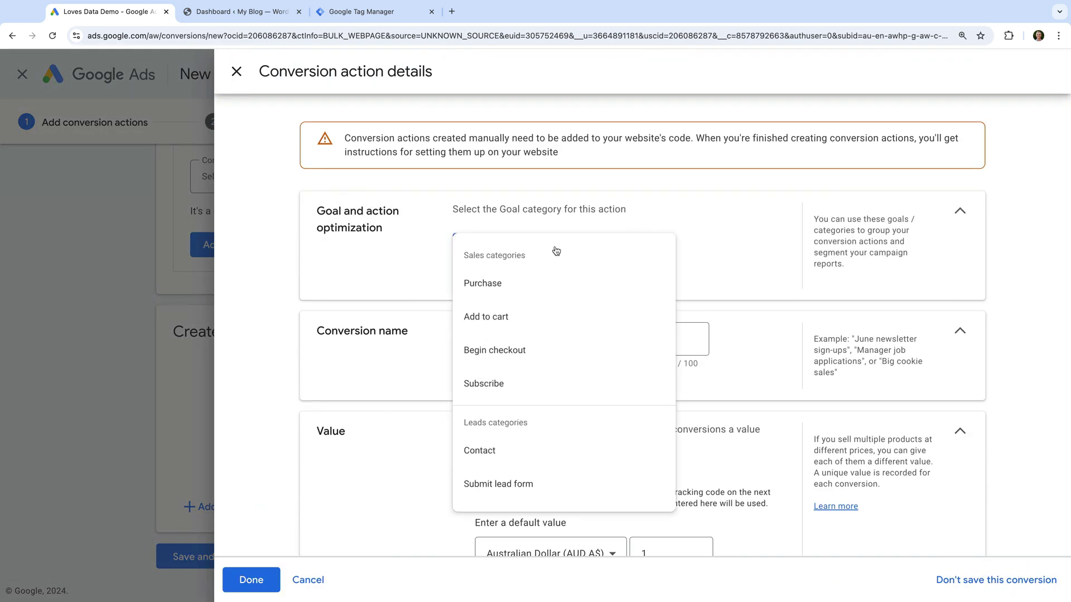
{"action": "left_click", "coordinate": [519, 287]}
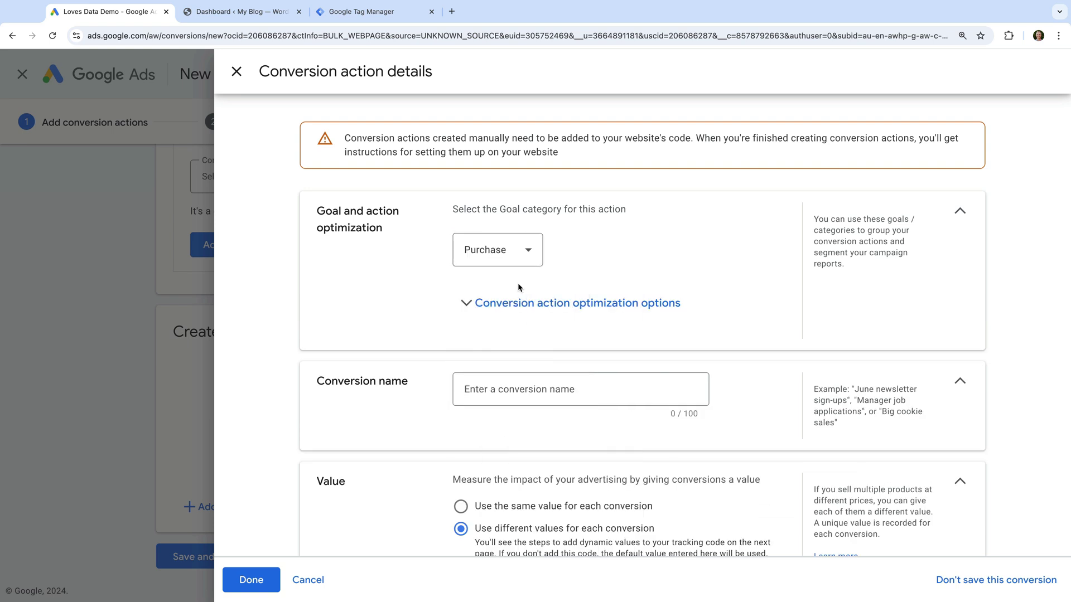
{"action": "left_click", "coordinate": [532, 387]}
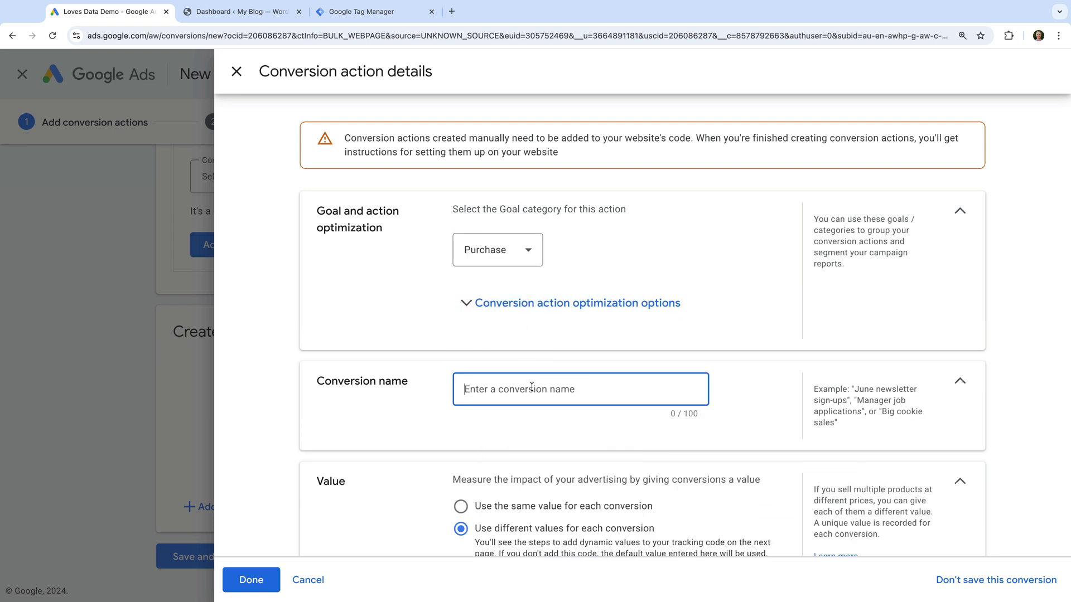
{"action": "type", "text": "Purchase"}
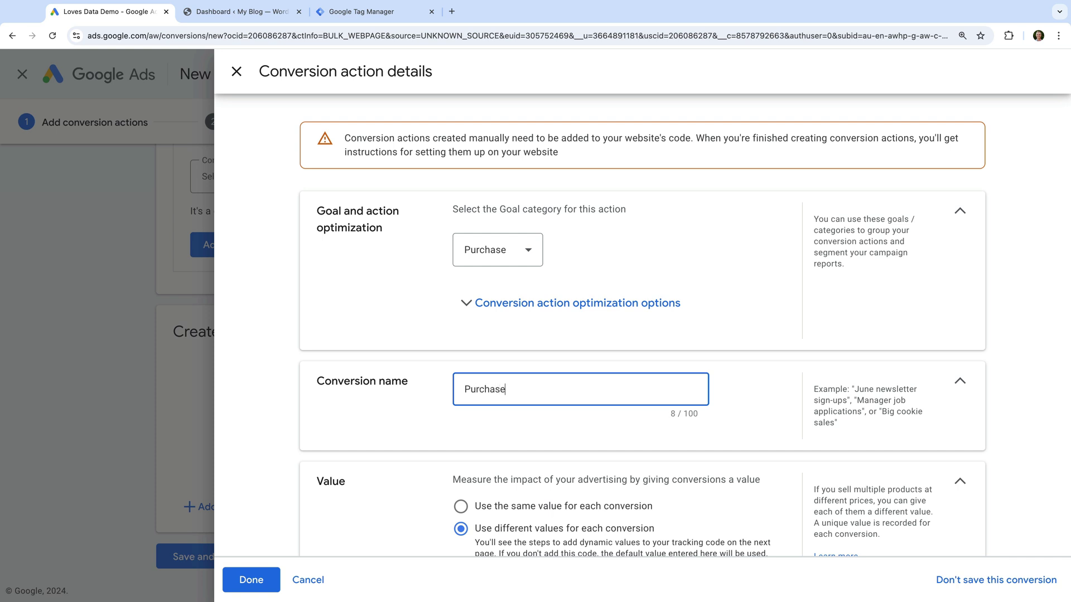
{"action": "type", "text": " (Ads)"}
Set the conversion's default value to 0 Australian dollars and finish the conversion action details
{"action": "scroll", "coordinate": [512, 423], "scroll_direction": "down", "scroll_amount": 3}
{"action": "scroll", "coordinate": [512, 422], "scroll_direction": "down", "scroll_amount": 2}
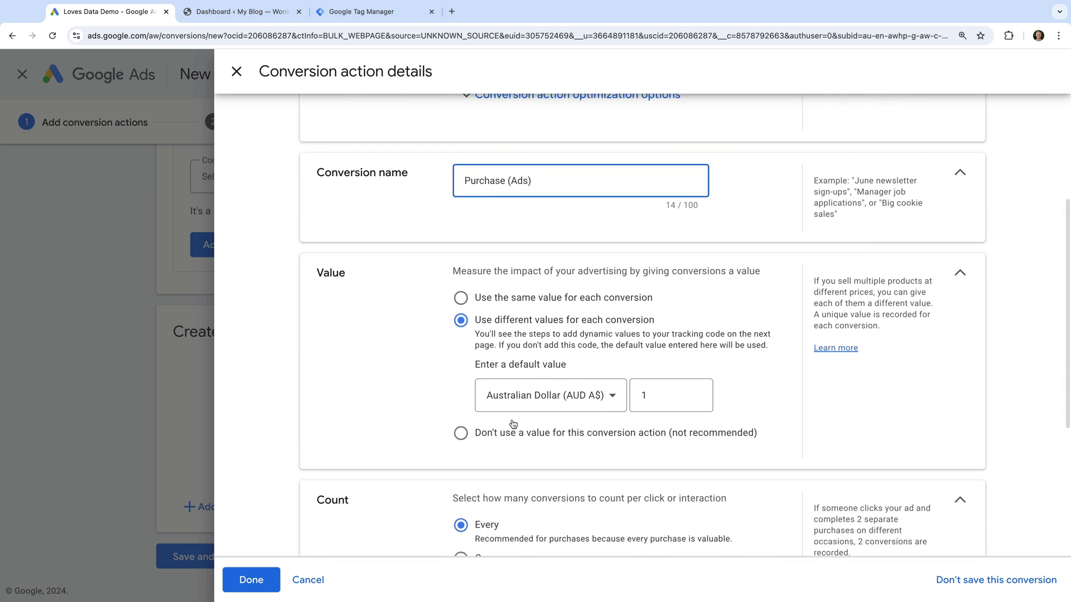
{"action": "double_click", "coordinate": [641, 377]}
{"action": "type", "text": "0"}
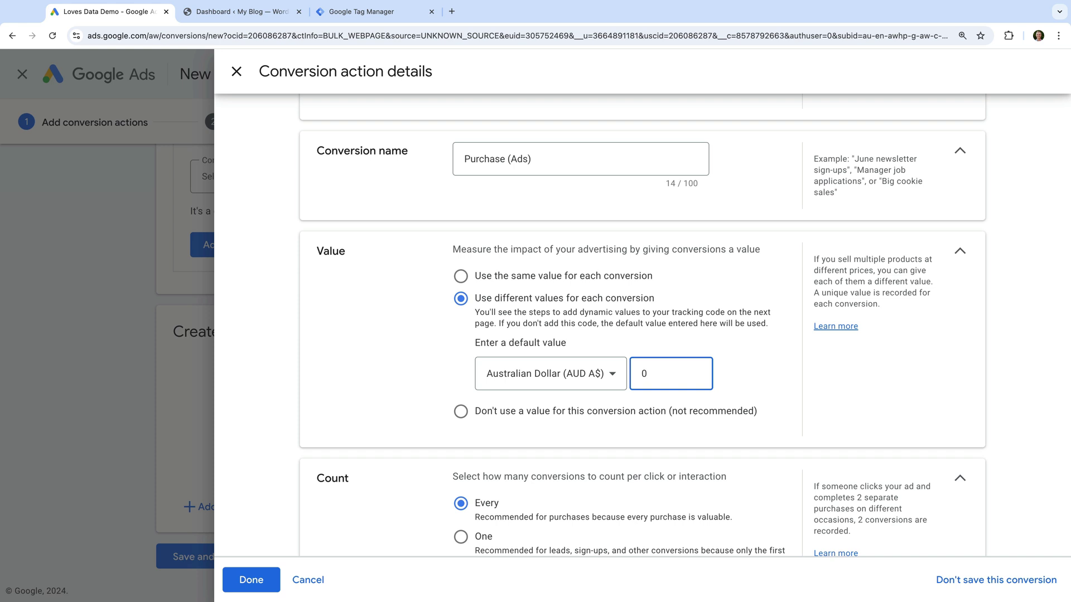
{"action": "left_click", "coordinate": [663, 403]}
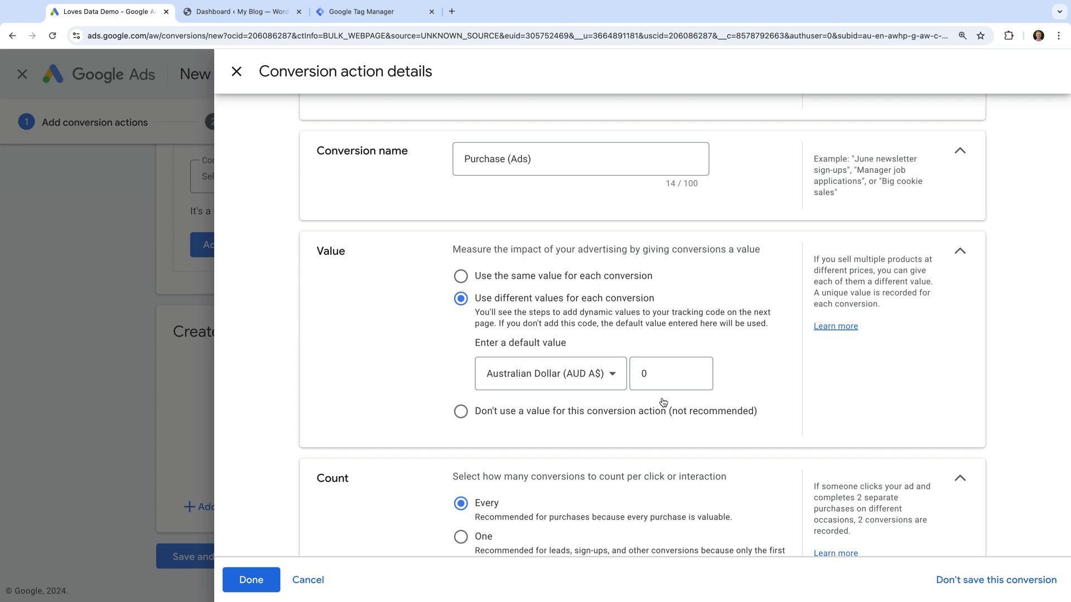
{"action": "scroll", "coordinate": [663, 403], "scroll_direction": "down", "scroll_amount": 5}
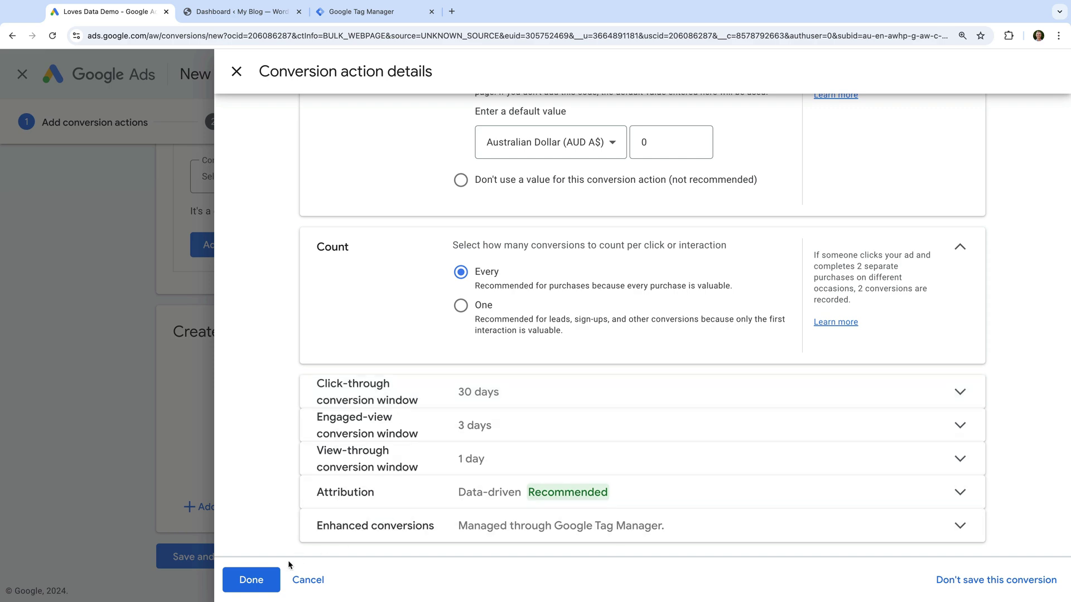
{"action": "left_click", "coordinate": [248, 580]}
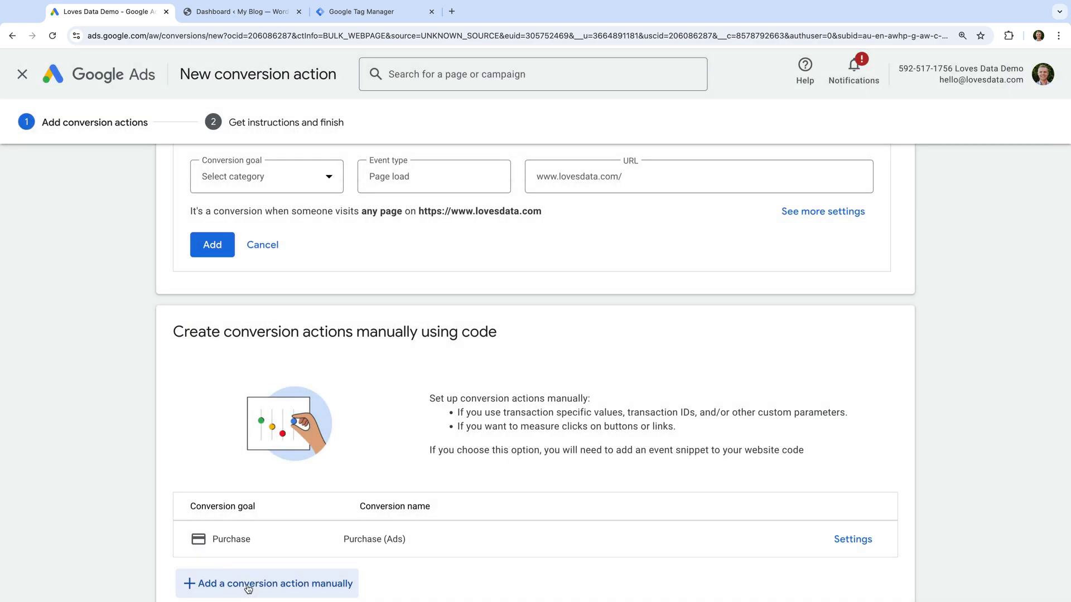
Save the conversion action and show its Google Tag Manager instructions, highlighting the conversion ID and the Purchase (Ads) conversion label
{"action": "scroll", "coordinate": [248, 589], "scroll_direction": "down", "scroll_amount": 3}
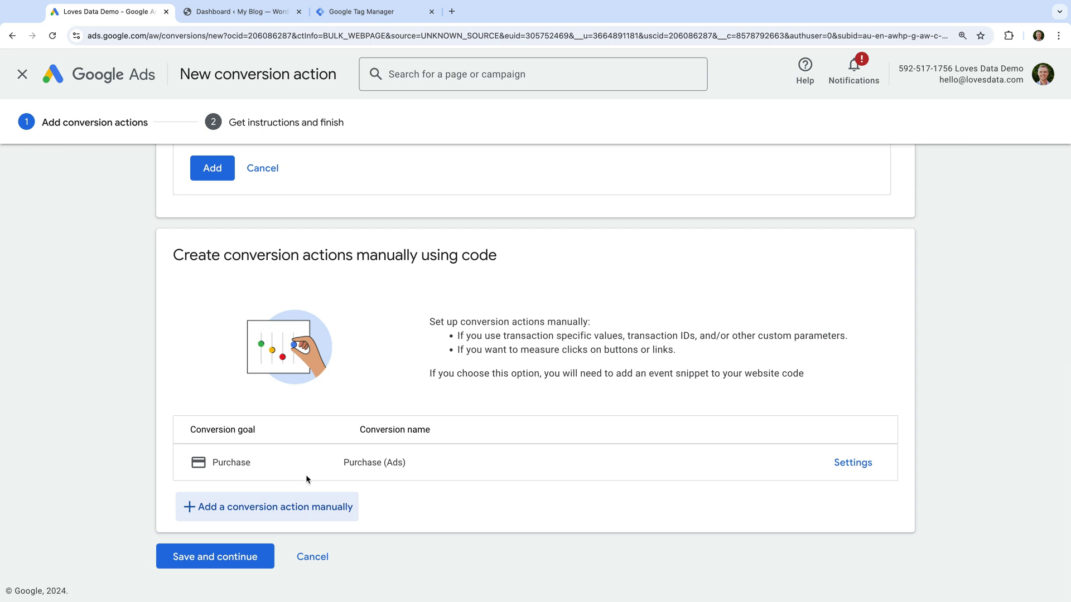
{"action": "left_click", "coordinate": [217, 558]}
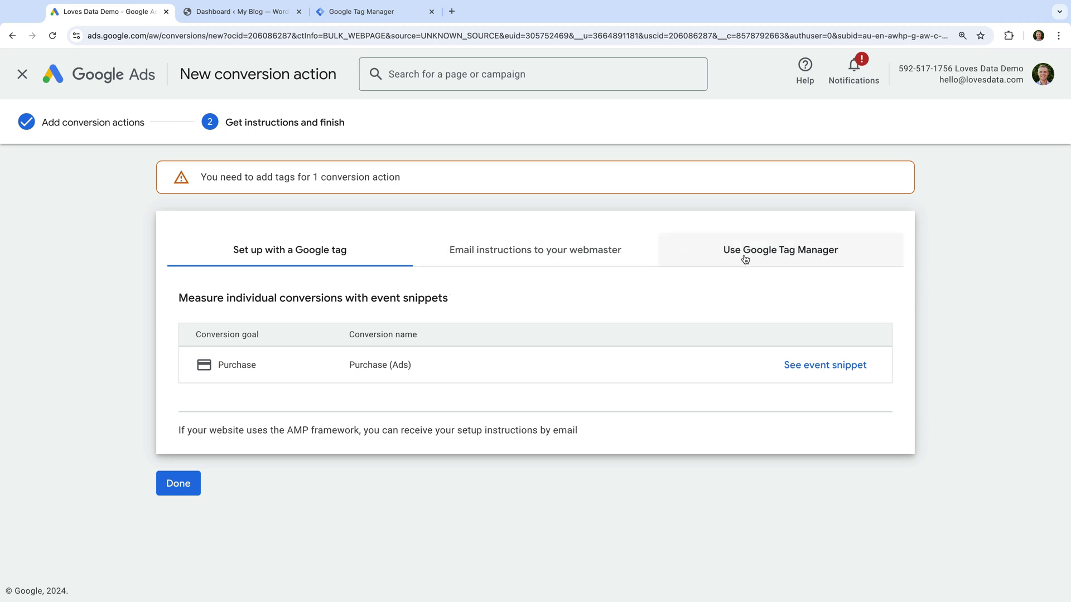
{"action": "left_click", "coordinate": [767, 262]}
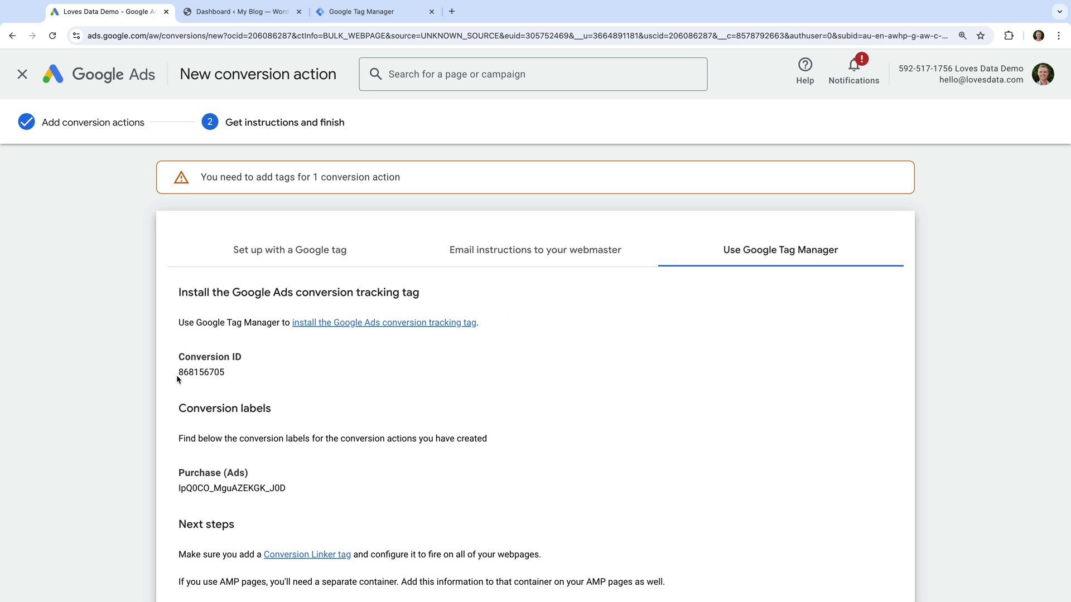
{"action": "left_click_drag", "start_coordinate": [180, 373], "coordinate": [223, 371]}
{"action": "left_click_drag", "start_coordinate": [180, 488], "coordinate": [293, 488]}
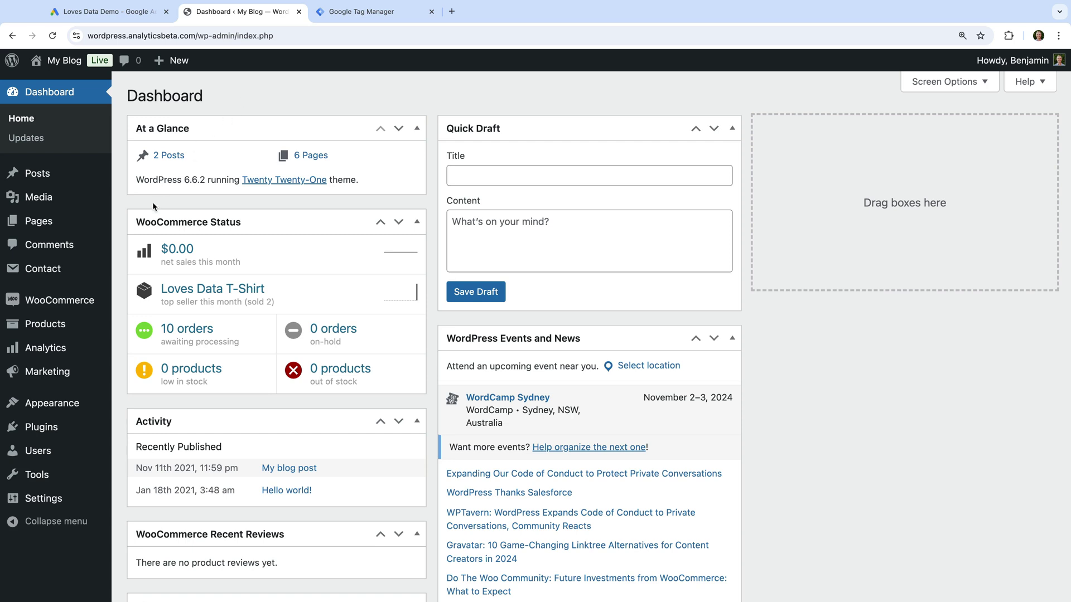
In WordPress, search for new plugins with "Google Tag Manager", and install and activate GTM4WP
{"action": "mouse_move", "coordinate": [64, 438]}
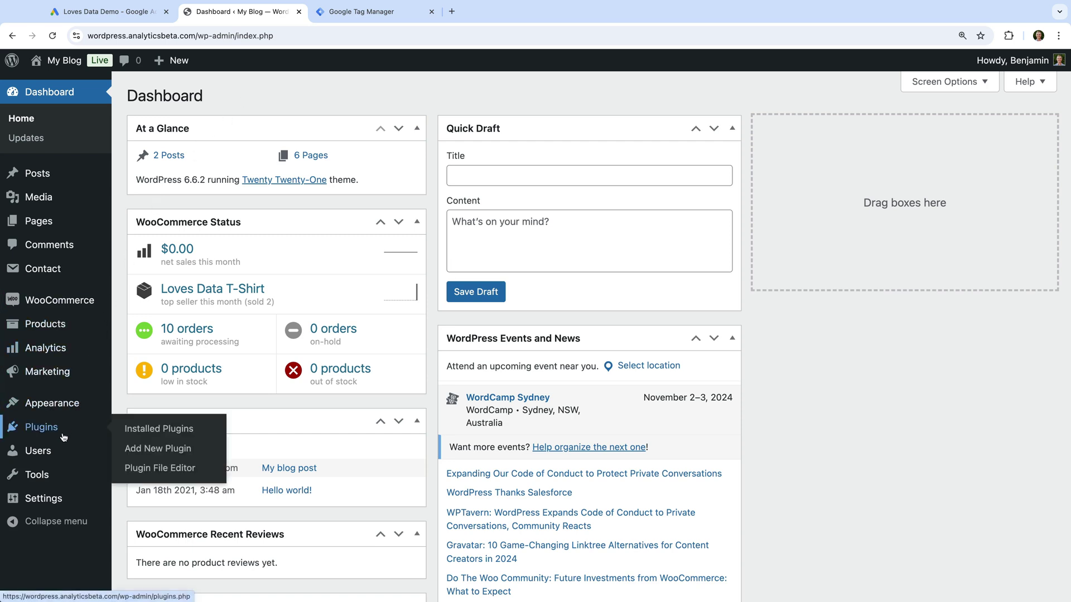
{"action": "left_click", "coordinate": [185, 454]}
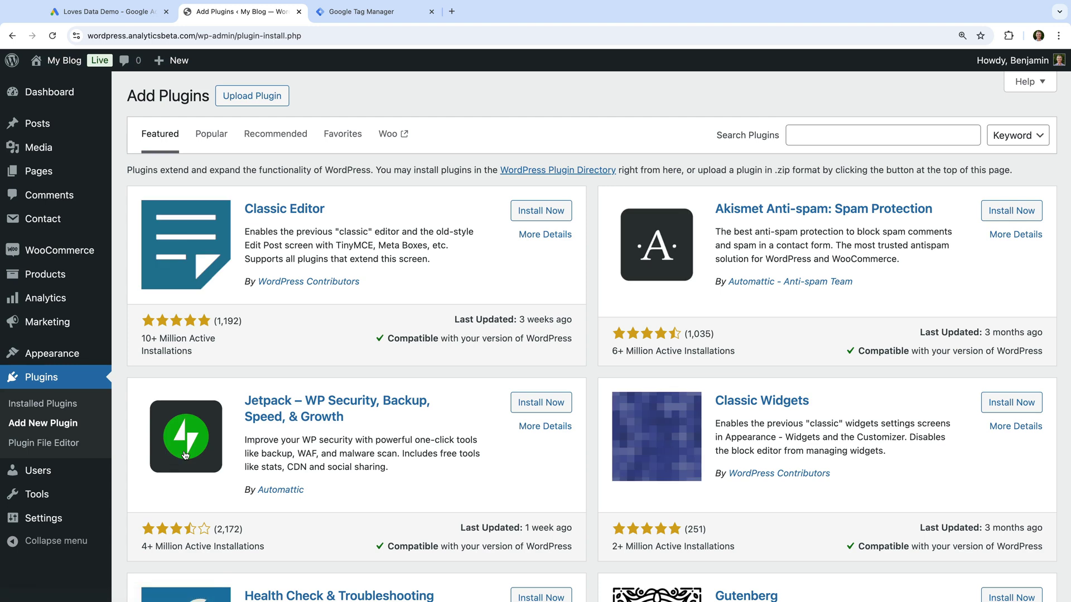
{"action": "left_click", "coordinate": [809, 136]}
{"action": "type", "text": "Google Tag Manager"}
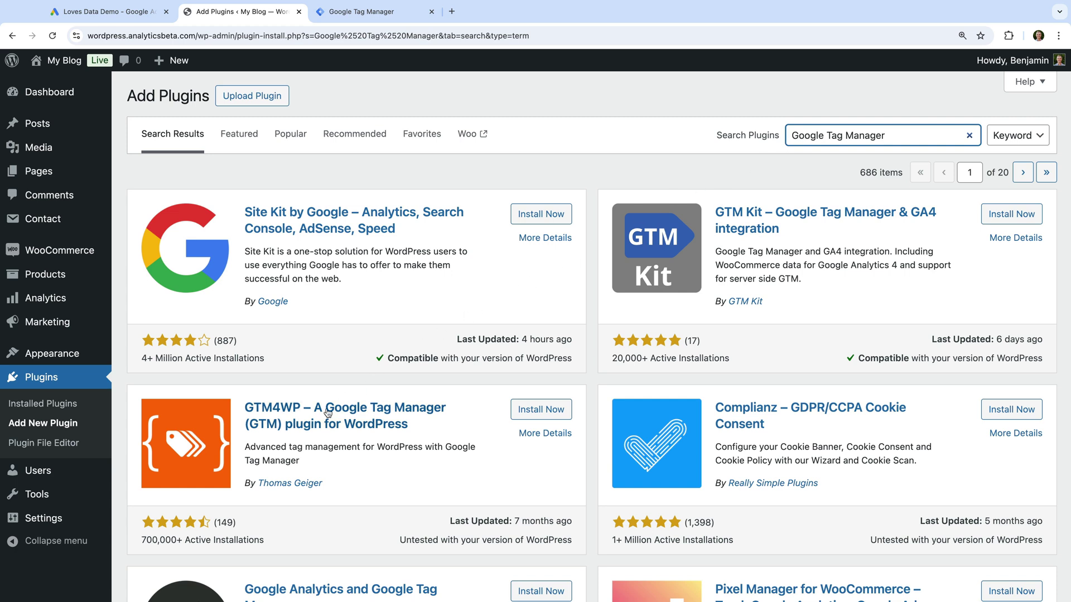
{"action": "left_click", "coordinate": [527, 411]}
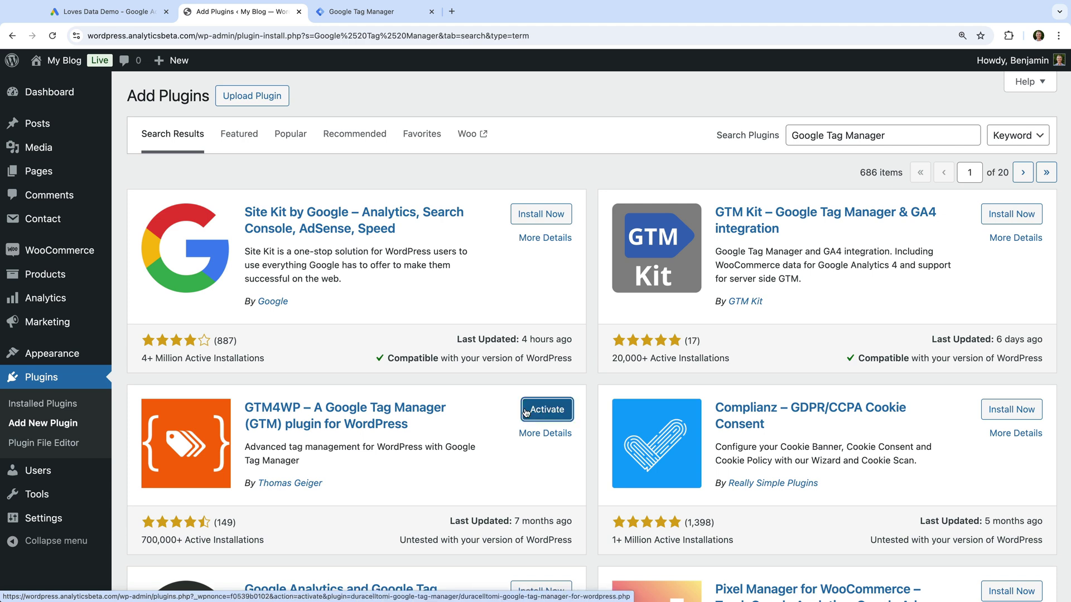
{"action": "left_click", "coordinate": [563, 420]}
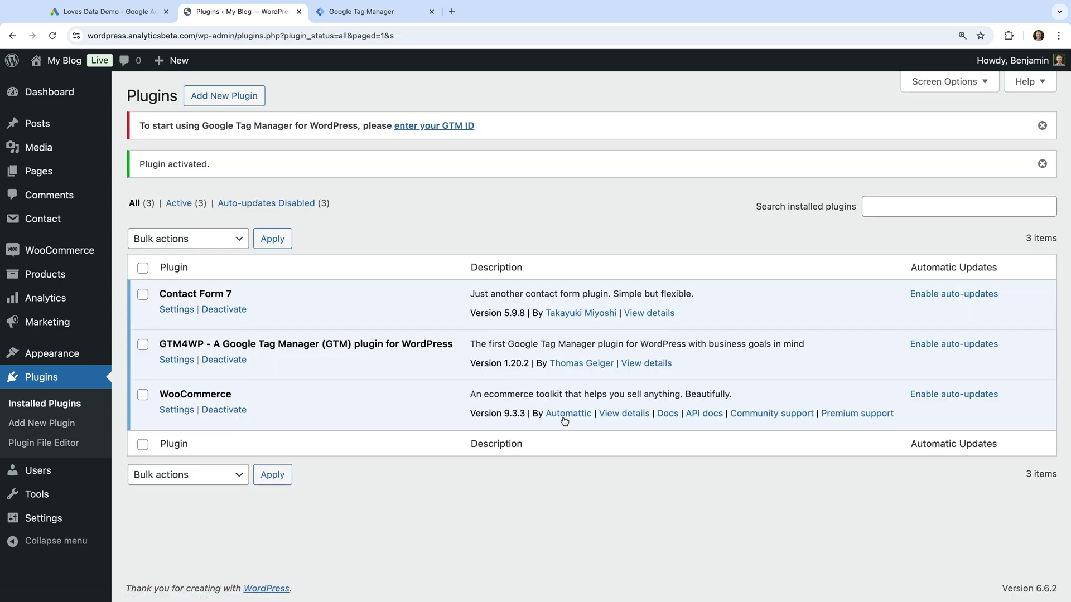
Copy the container ID GTM-WKL7XL3K from Google Tag Manager into the GTM4WP plugin's Google Tag Manager ID setting in WordPress
{"action": "left_click", "coordinate": [177, 360]}
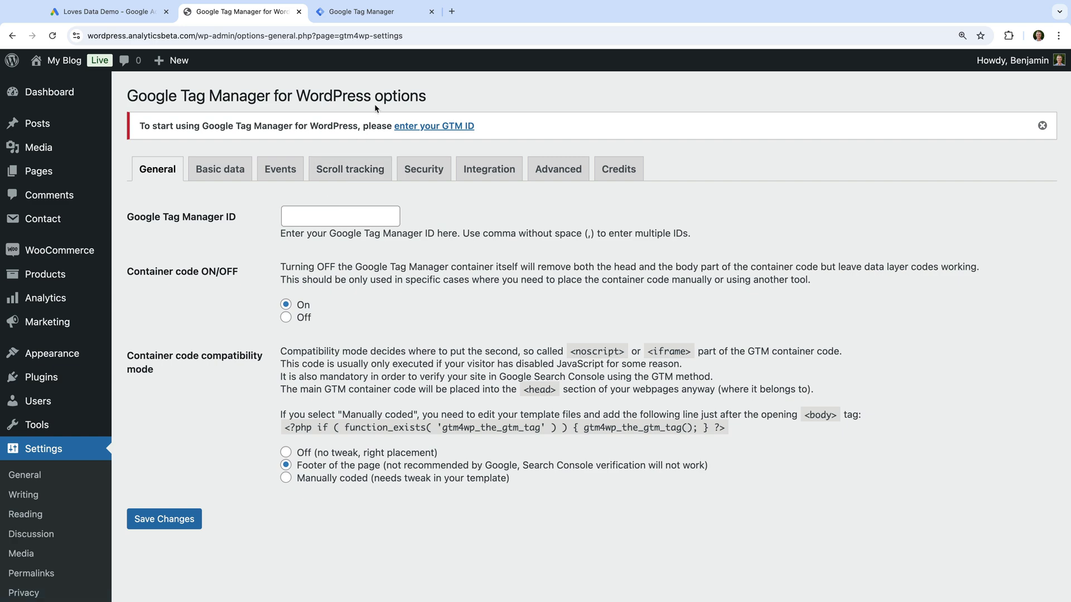
{"action": "left_click", "coordinate": [410, 17]}
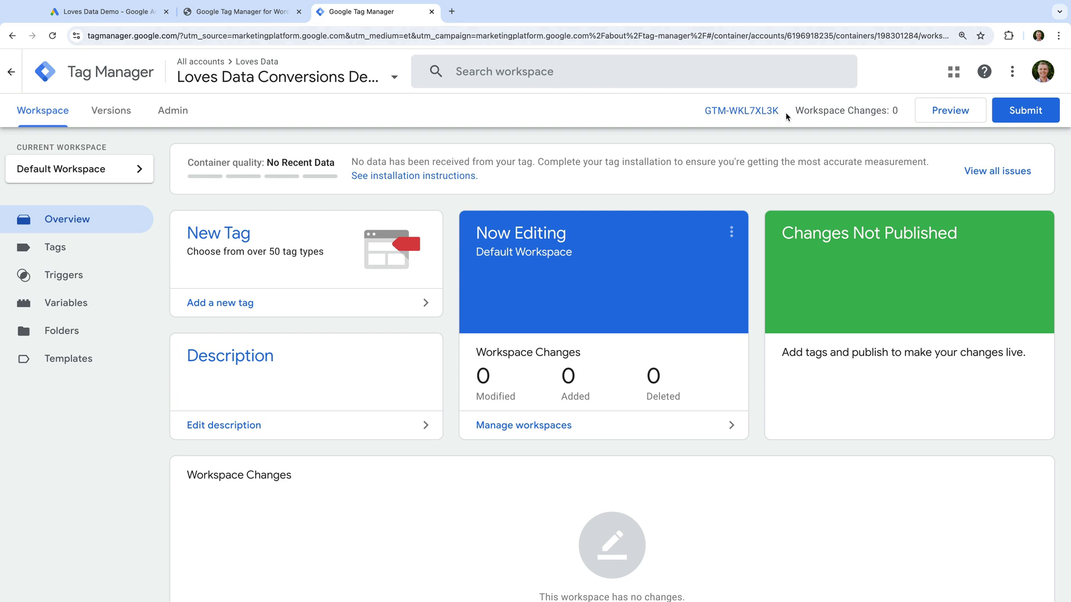
{"action": "left_click_drag", "start_coordinate": [784, 114], "coordinate": [705, 110]}
{"action": "key", "text": "ctrl+c"}
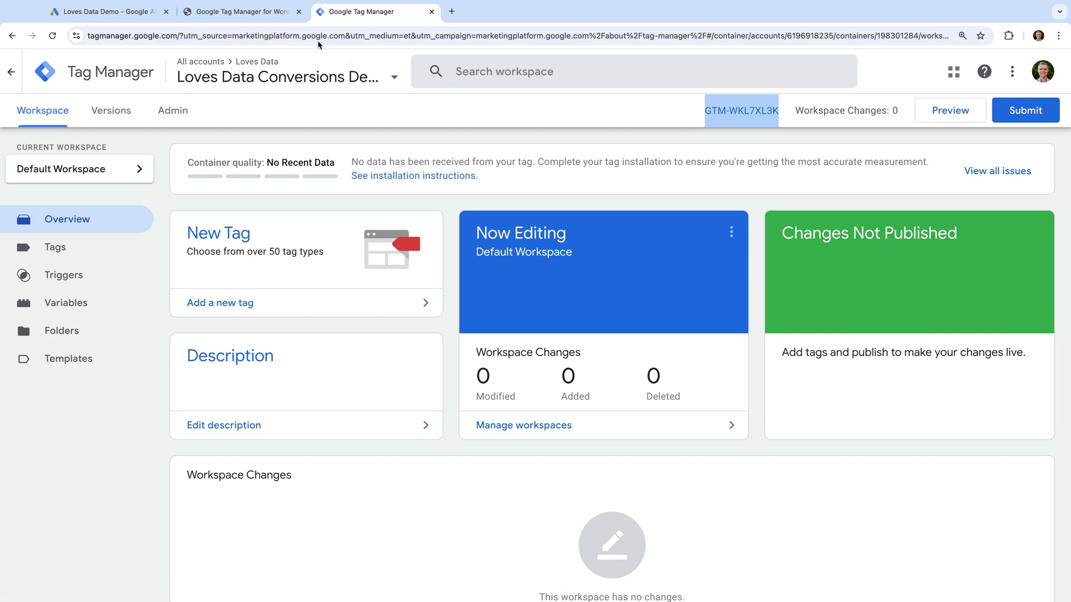
{"action": "left_click", "coordinate": [270, 15]}
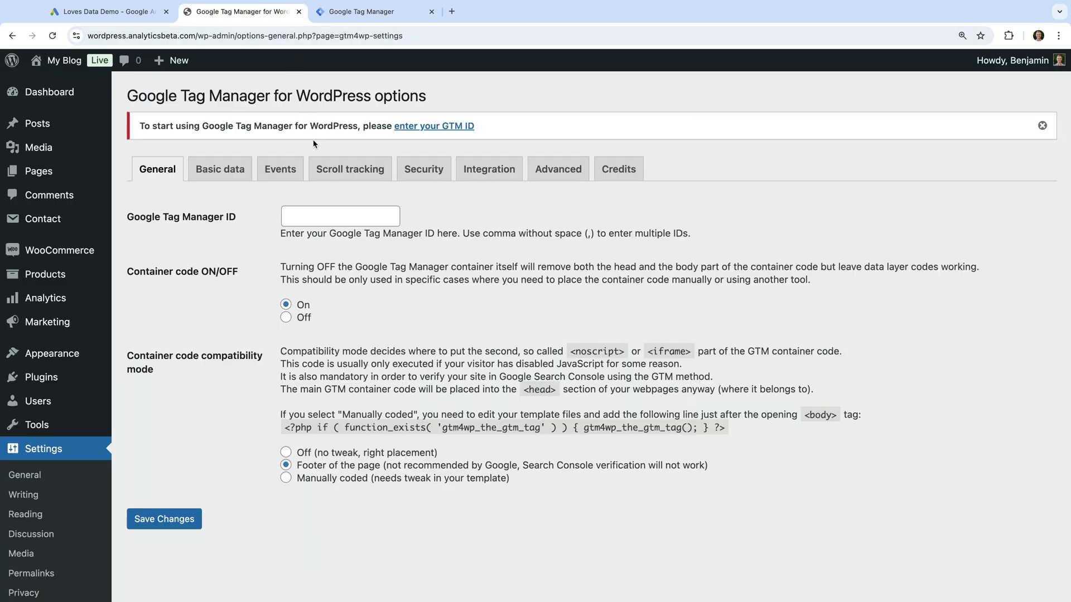
{"action": "left_click", "coordinate": [325, 216]}
{"action": "key", "text": "ctrl+v"}
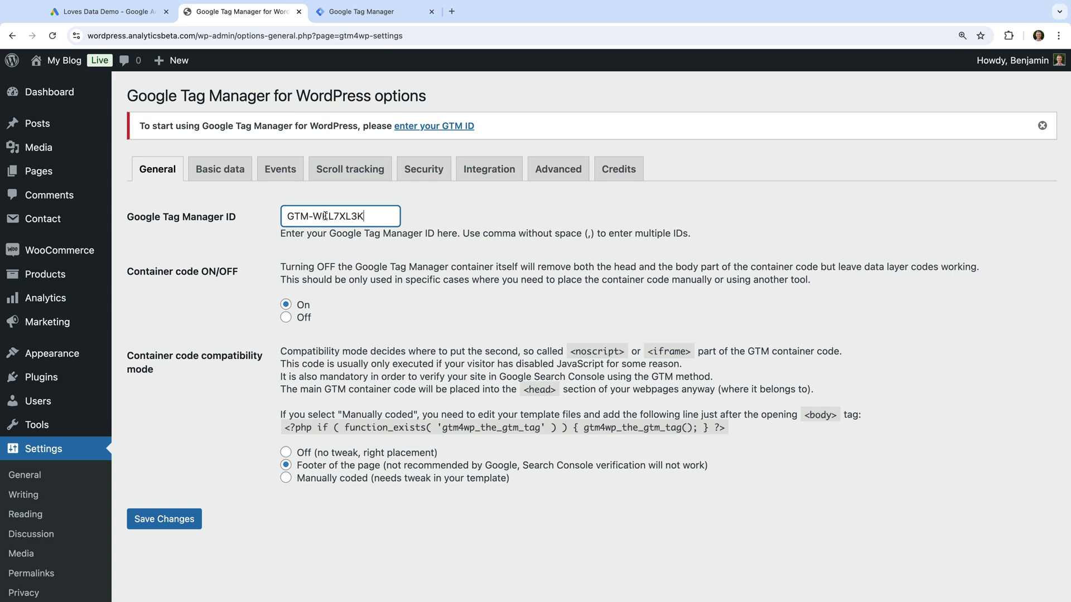
Save the plugin's general settings with container code On and compatibility mode Off (no tweak, right placement)
{"action": "left_click", "coordinate": [282, 246]}
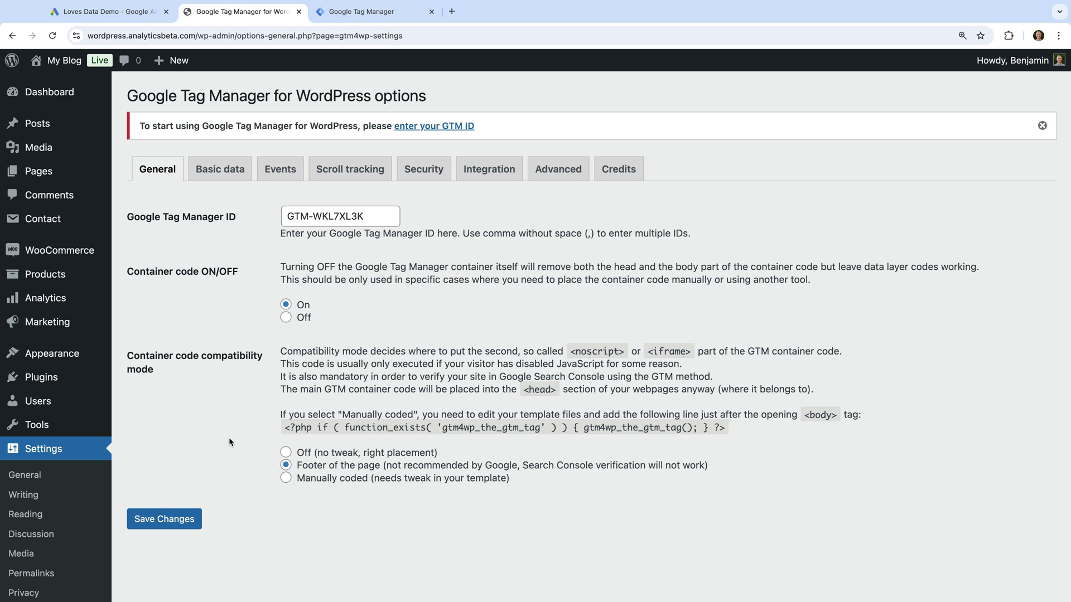
{"action": "left_click", "coordinate": [151, 522]}
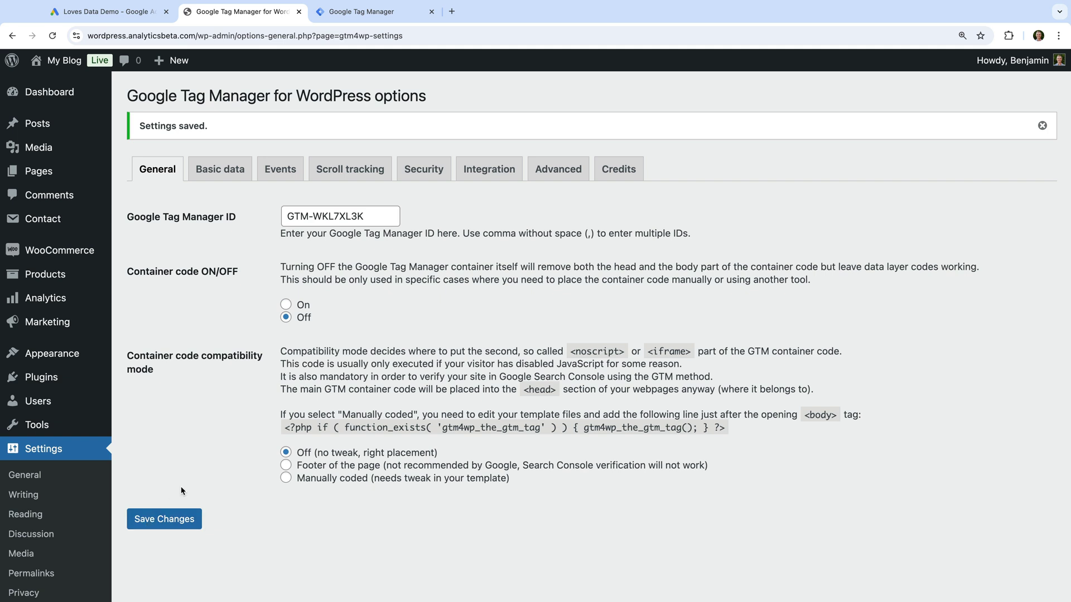
{"action": "left_click", "coordinate": [286, 305]}
{"action": "left_click", "coordinate": [158, 521]}
Enable e-commerce tracking in the plugin's WooCommerce integration and save the settings
{"action": "left_click", "coordinate": [493, 173]}
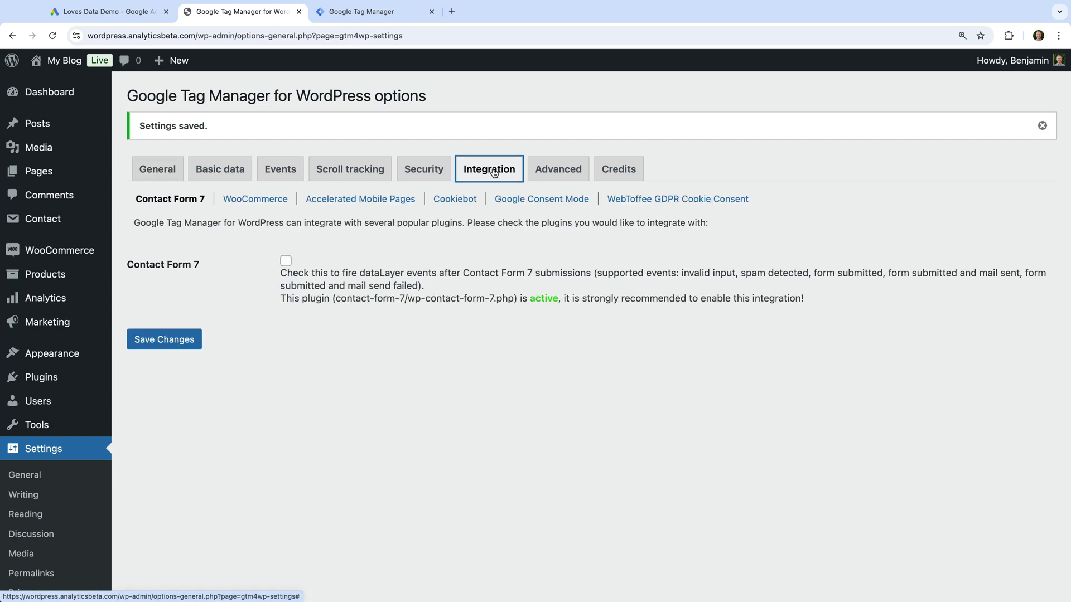
{"action": "left_click", "coordinate": [282, 201]}
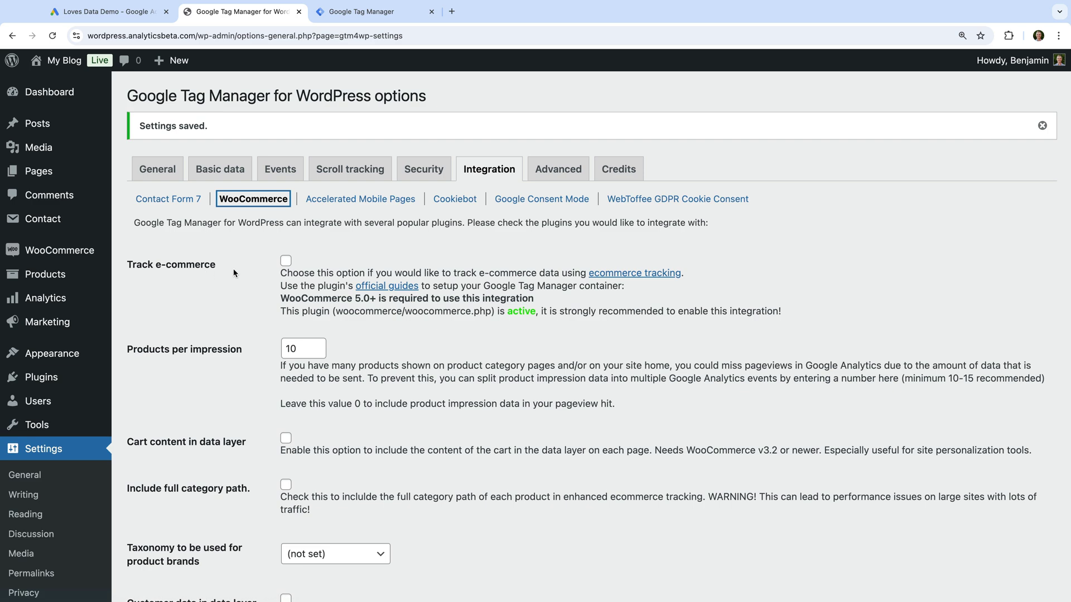
{"action": "left_click", "coordinate": [285, 261]}
{"action": "scroll", "coordinate": [287, 262], "scroll_direction": "down", "scroll_amount": 10}
{"action": "scroll", "coordinate": [287, 262], "scroll_direction": "down", "scroll_amount": 3}
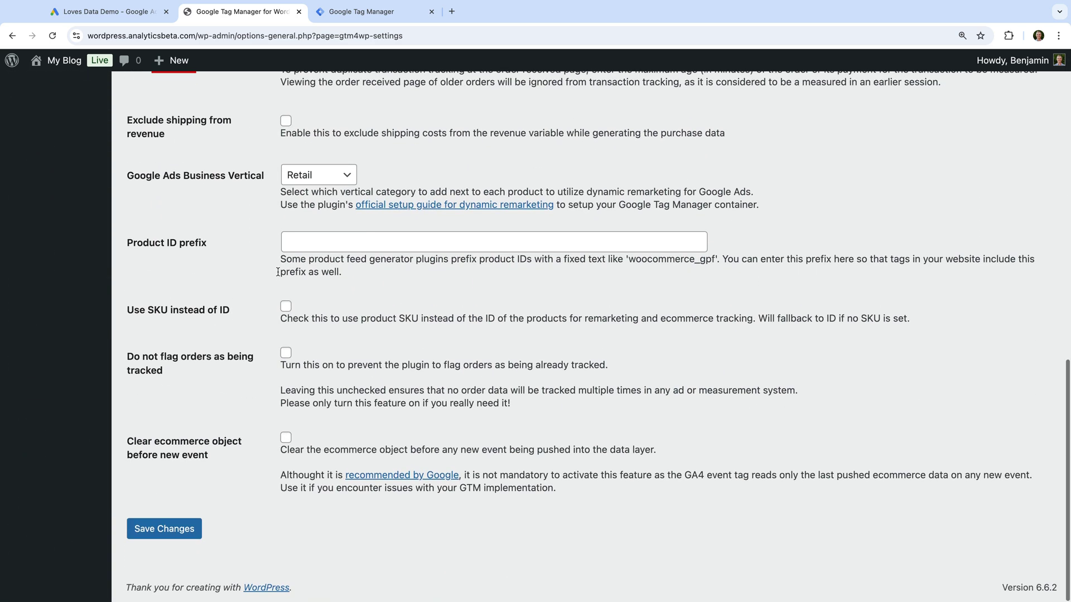
{"action": "left_click", "coordinate": [149, 530]}
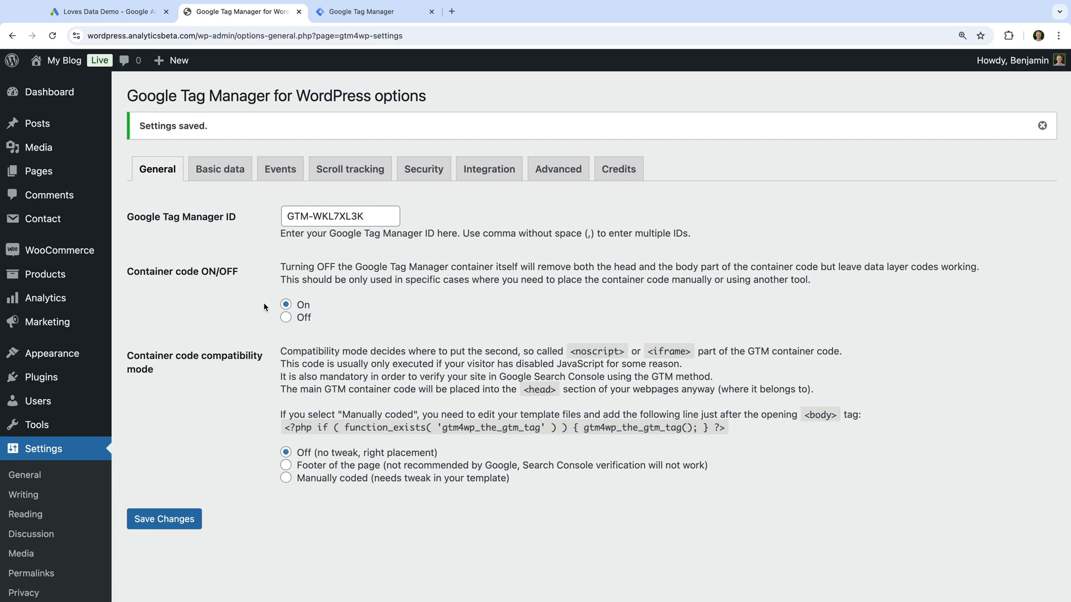
{"action": "left_click", "coordinate": [377, 14]}
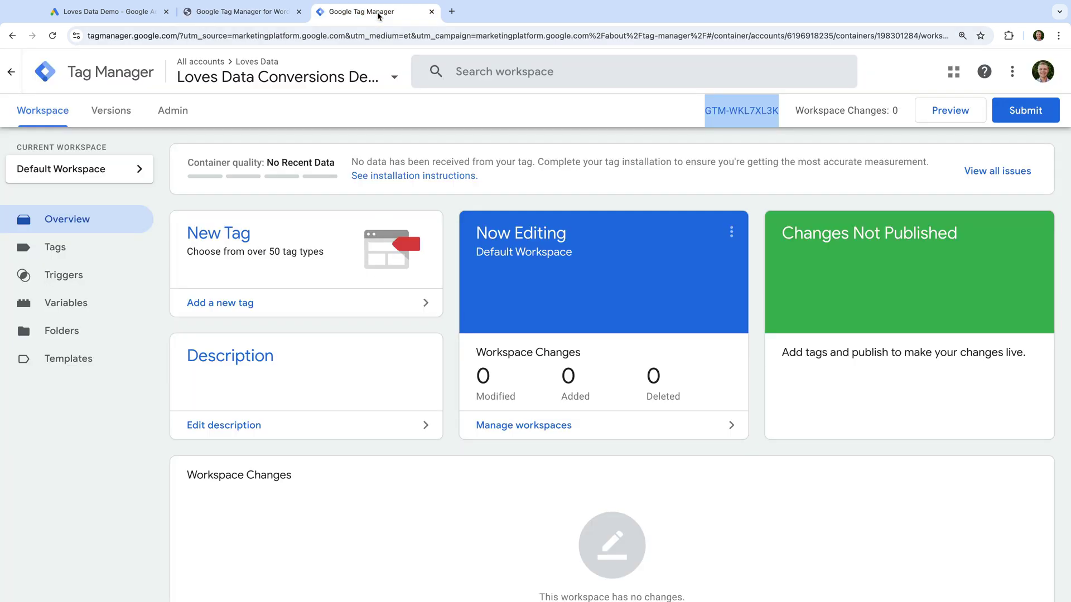
{"action": "left_click", "coordinate": [938, 112]}
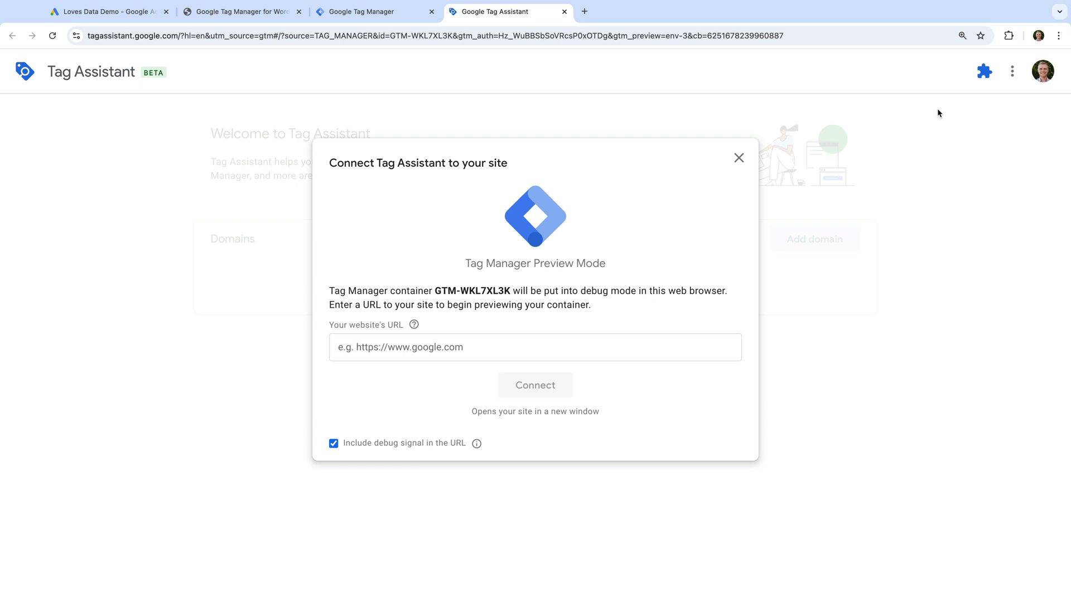
{"action": "left_click", "coordinate": [501, 346]}
{"action": "type", "text": "https://wordpress.analyticsbeta.com/"}
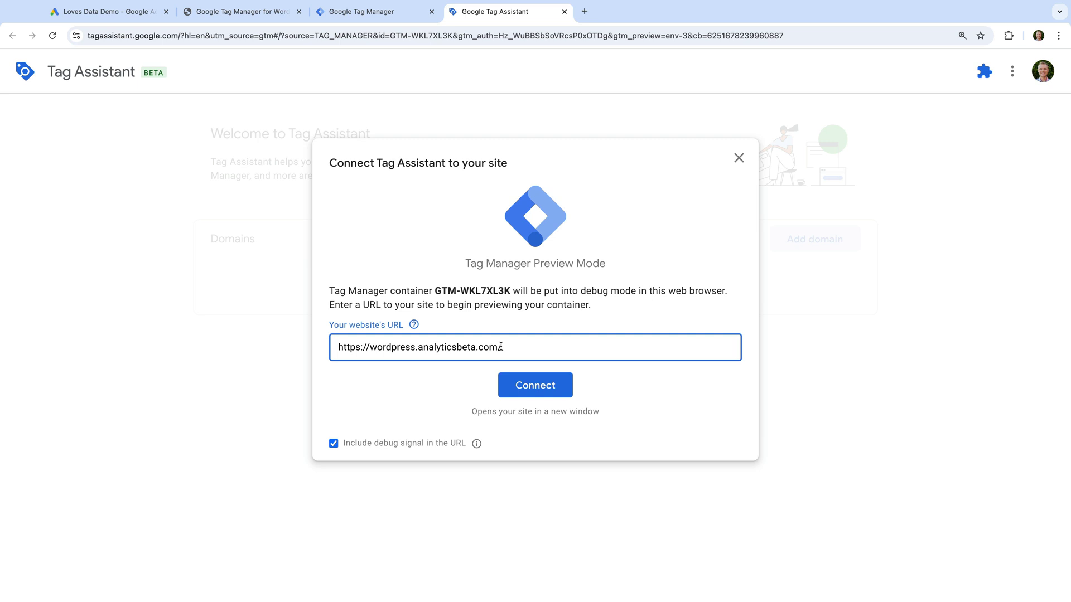
{"action": "left_click", "coordinate": [548, 385]}
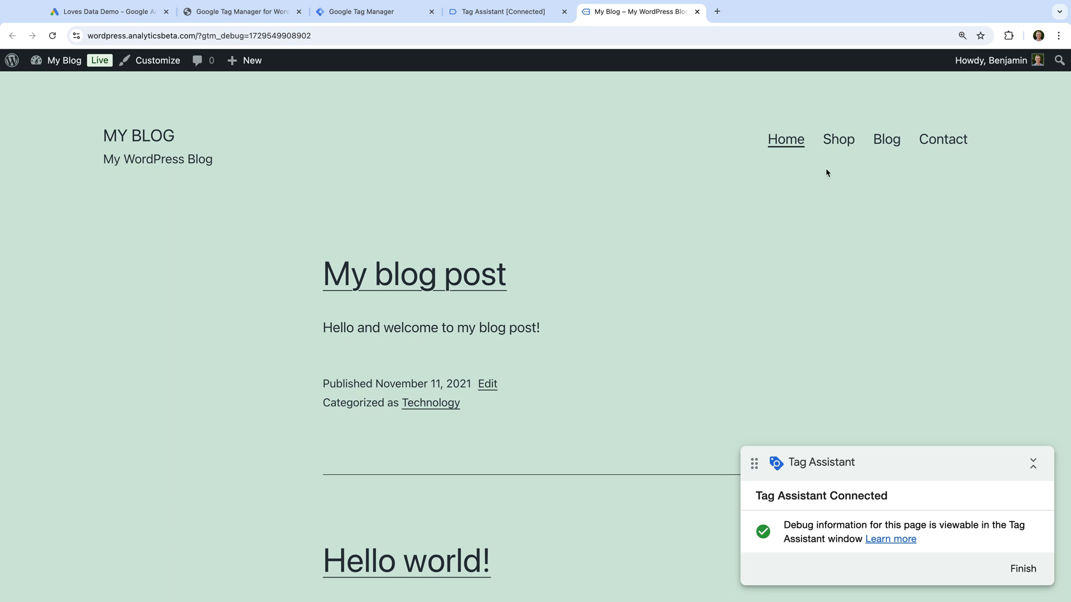
In the test site's shop, add the Loves Data T-Shirt to the cart and view the cart
{"action": "left_click", "coordinate": [838, 144]}
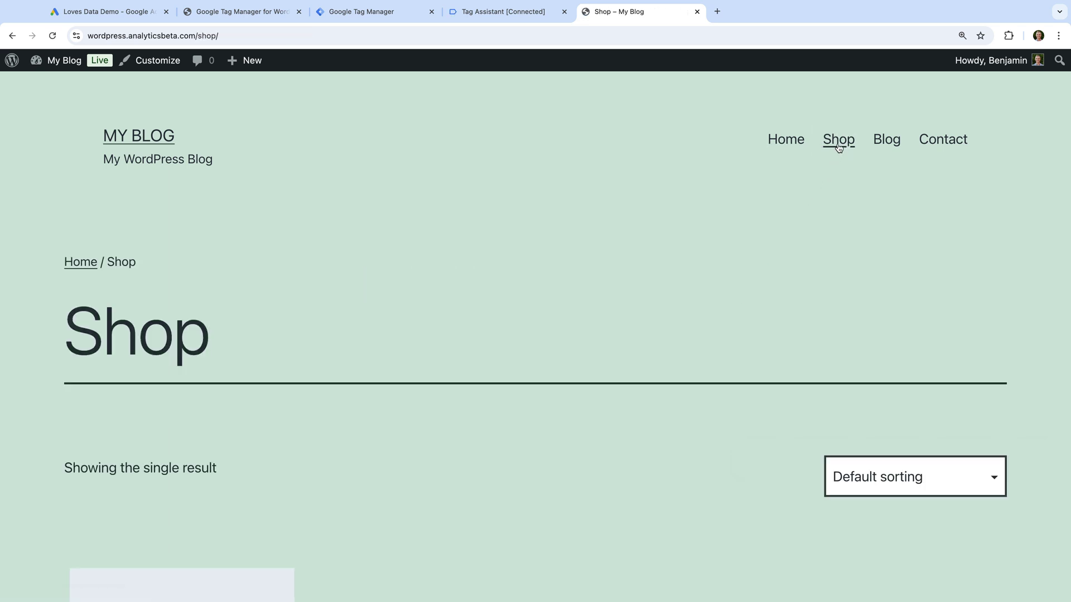
{"action": "scroll", "coordinate": [535, 365], "scroll_direction": "down", "scroll_amount": 2}
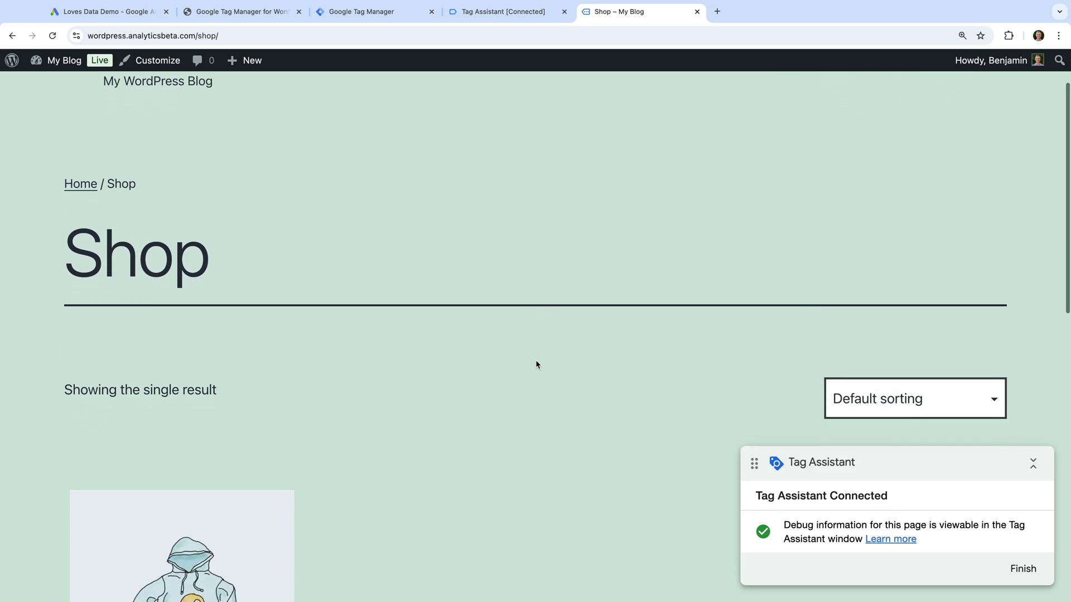
{"action": "scroll", "coordinate": [536, 365], "scroll_direction": "down", "scroll_amount": 6}
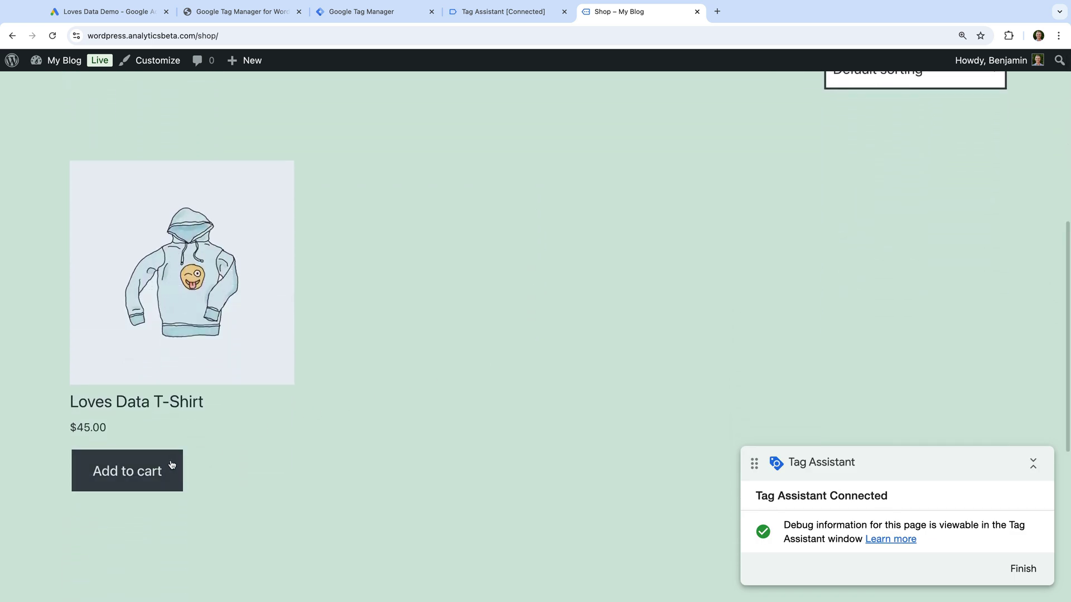
{"action": "left_click", "coordinate": [163, 468]}
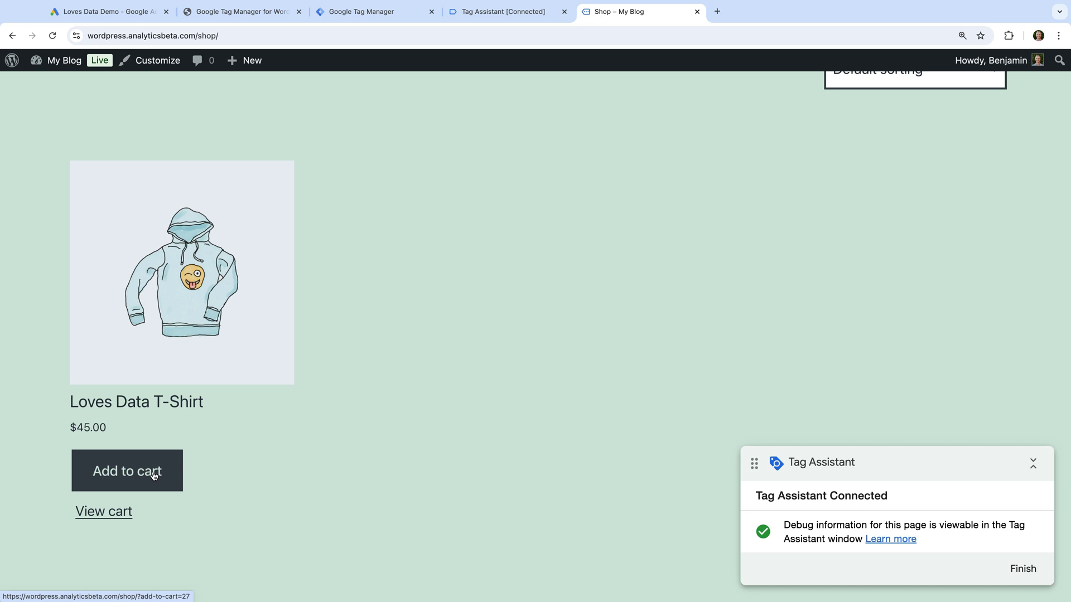
{"action": "left_click", "coordinate": [107, 518]}
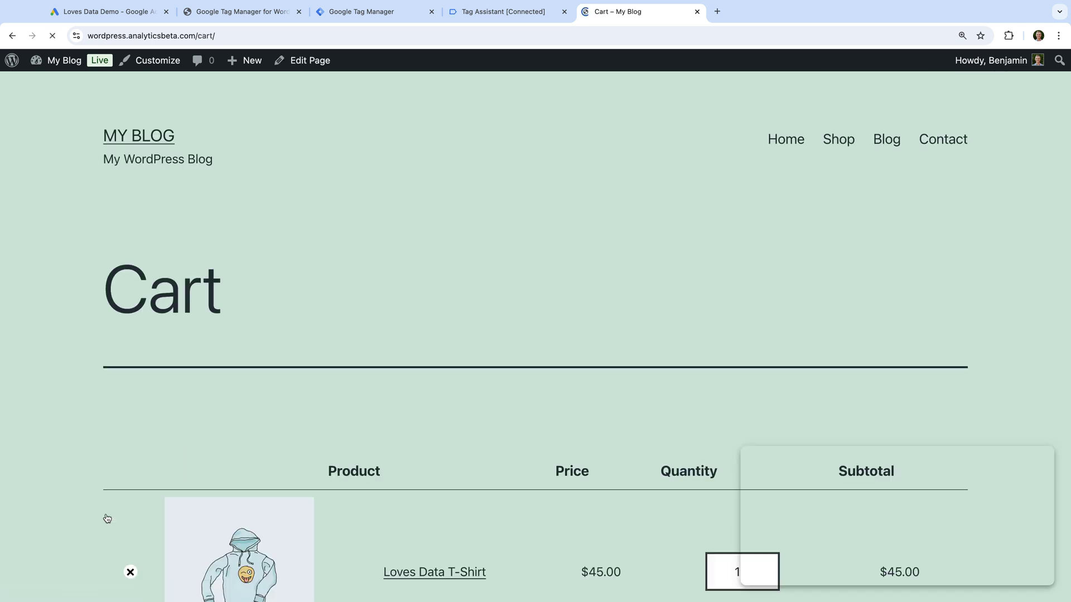
Proceed to checkout and place the test order using the prefilled billing details
{"action": "scroll", "coordinate": [105, 518], "scroll_direction": "down", "scroll_amount": 7}
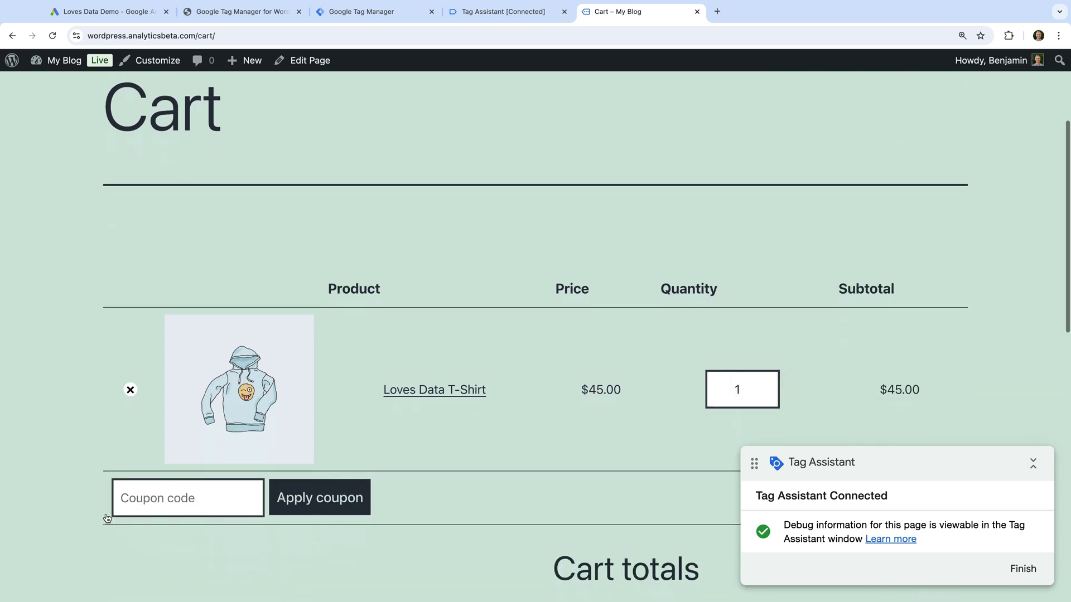
{"action": "scroll", "coordinate": [351, 429], "scroll_direction": "down", "scroll_amount": 3}
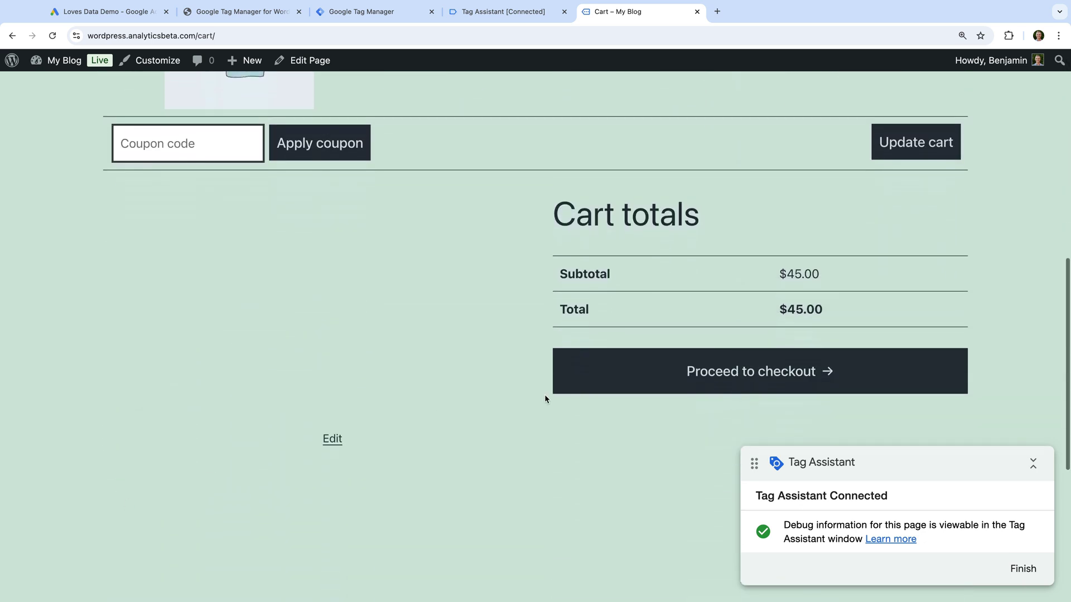
{"action": "left_click", "coordinate": [657, 378]}
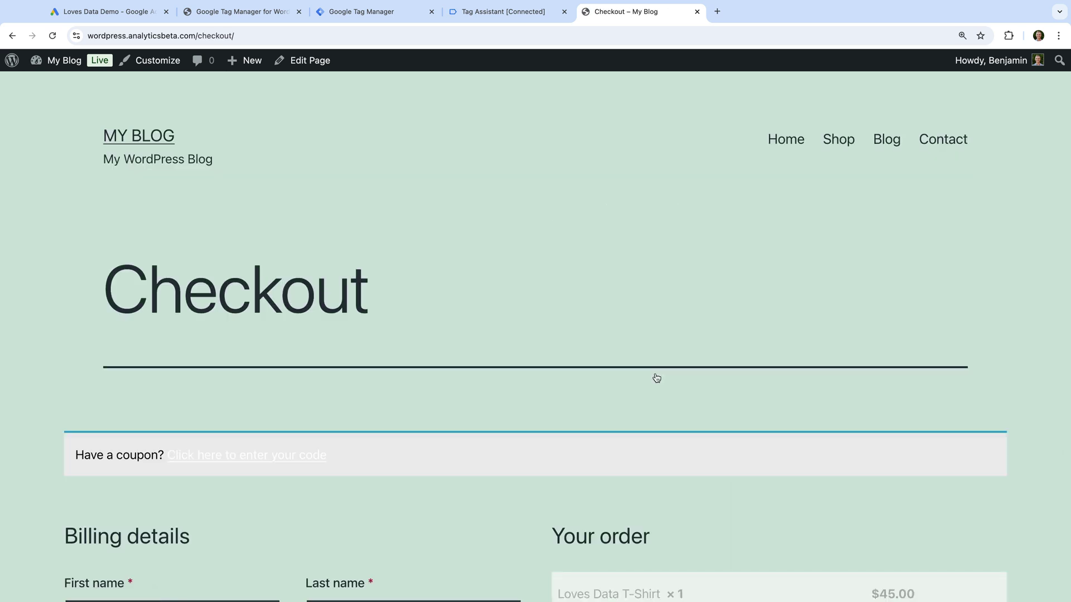
{"action": "scroll", "coordinate": [657, 379], "scroll_direction": "down", "scroll_amount": 5}
{"action": "scroll", "coordinate": [508, 360], "scroll_direction": "down", "scroll_amount": 8}
{"action": "scroll", "coordinate": [489, 358], "scroll_direction": "down", "scroll_amount": 1}
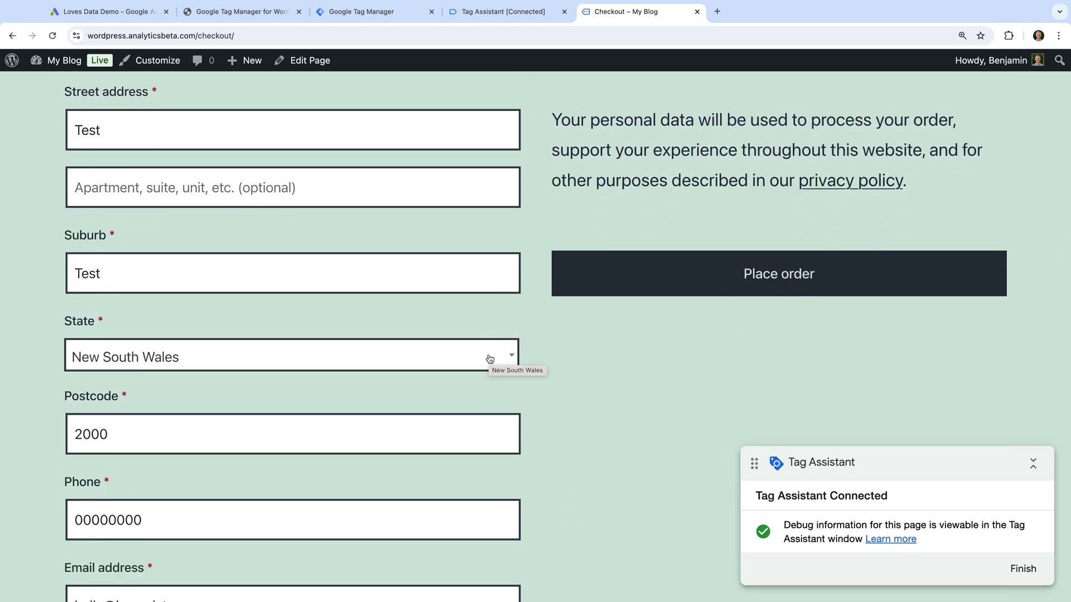
{"action": "left_click", "coordinate": [662, 275]}
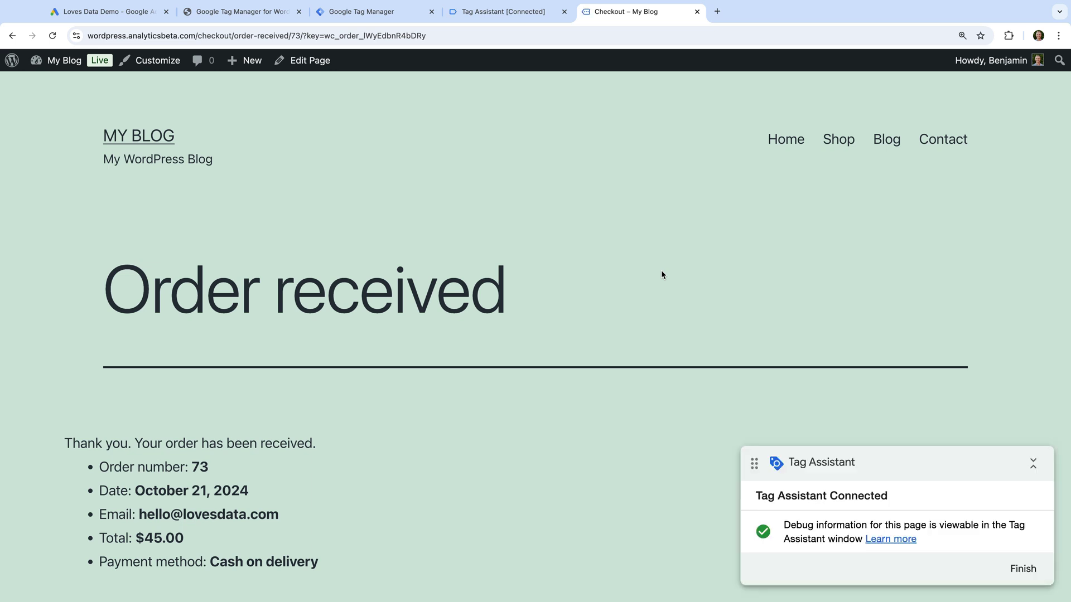
Switch to Tag Assistant, examine the purchase event's data layer for currency, transaction_id and value, and close the Tag Assistant and test site pages
{"action": "left_click", "coordinate": [528, 19]}
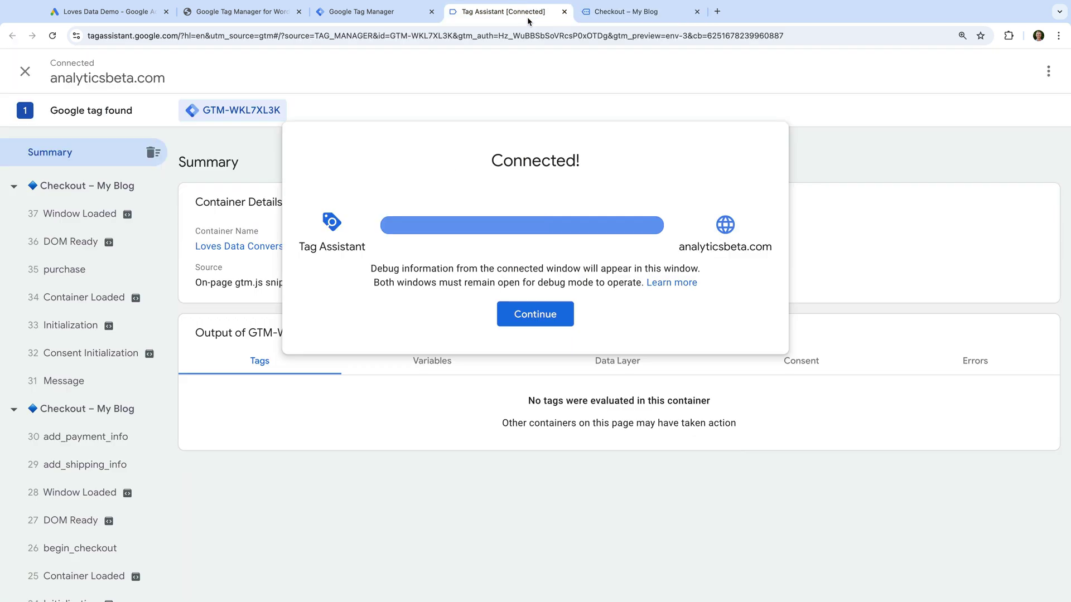
{"action": "left_click", "coordinate": [536, 316]}
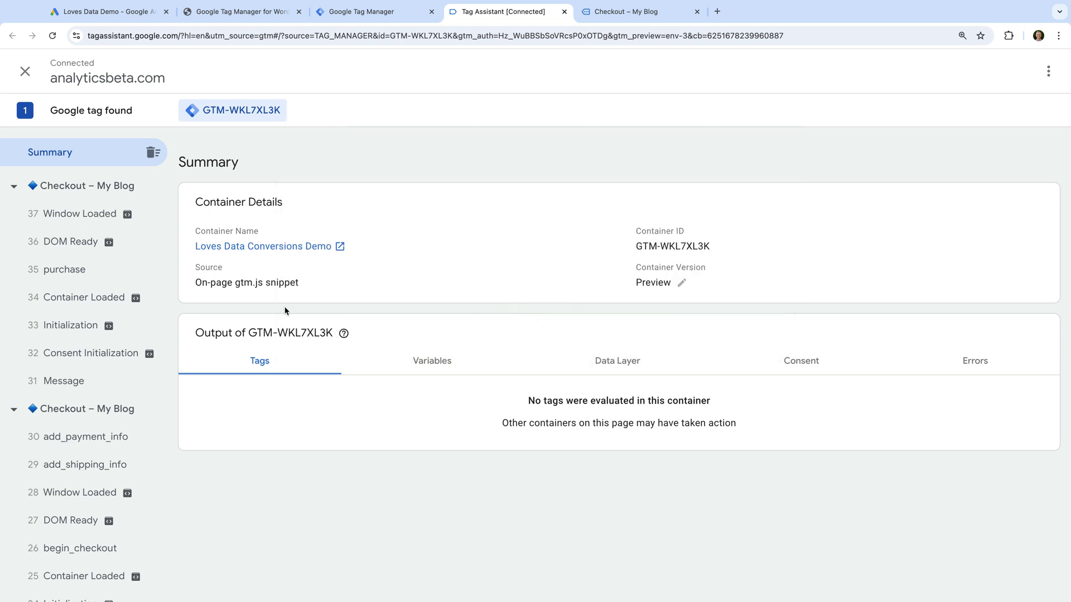
{"action": "left_click", "coordinate": [112, 276]}
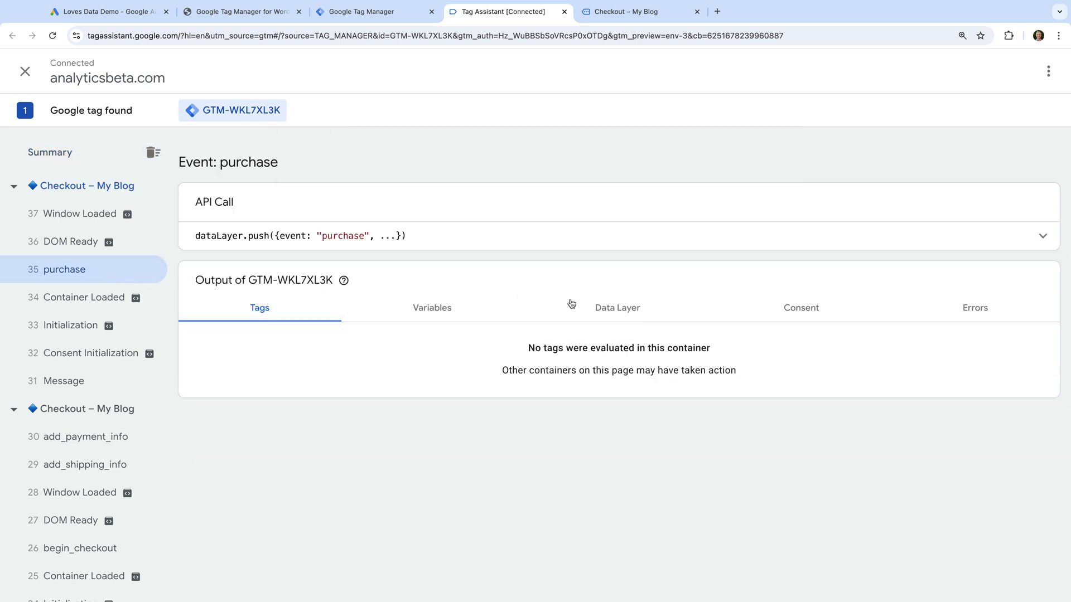
{"action": "left_click", "coordinate": [605, 308]}
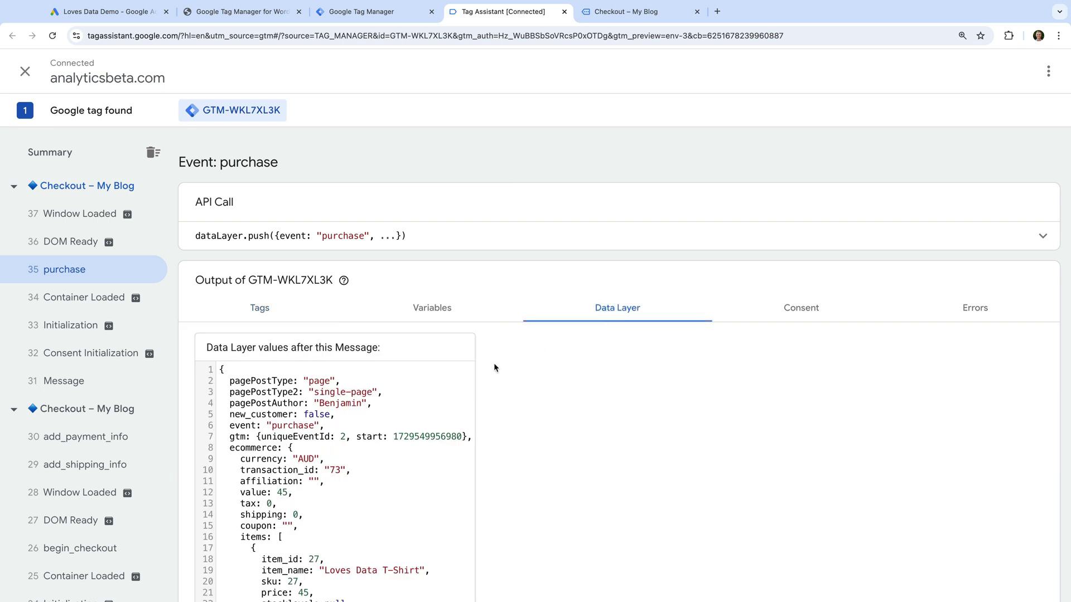
{"action": "scroll", "coordinate": [410, 409], "scroll_direction": "down", "scroll_amount": 3}
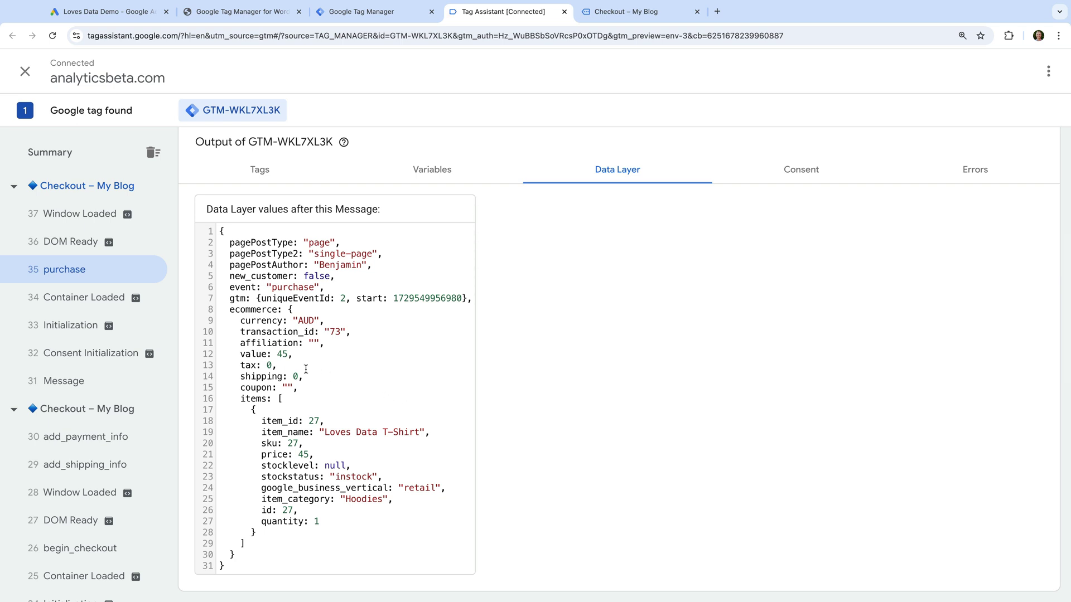
{"action": "left_click_drag", "start_coordinate": [241, 321], "coordinate": [314, 337]}
{"action": "left_click", "coordinate": [241, 333]}
{"action": "left_click_drag", "start_coordinate": [241, 356], "coordinate": [275, 356]}
{"action": "left_click", "coordinate": [564, 12]}
{"action": "left_click", "coordinate": [564, 11]}
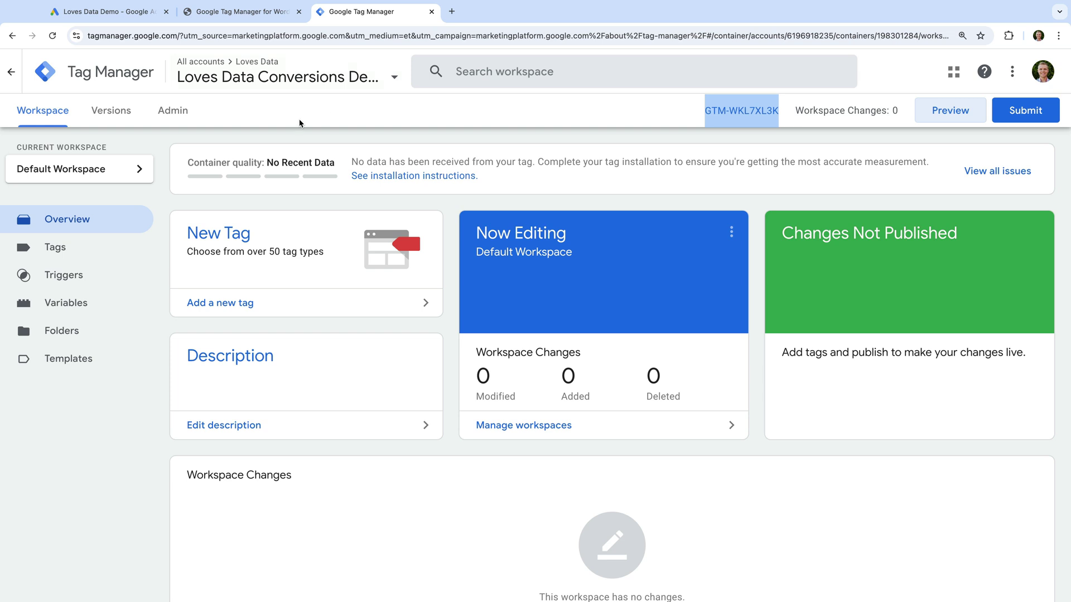
Create and save a user-defined Data Layer Variable called Ecommerce Currency with the data layer variable name ecommerce.currency
{"action": "left_click", "coordinate": [57, 308]}
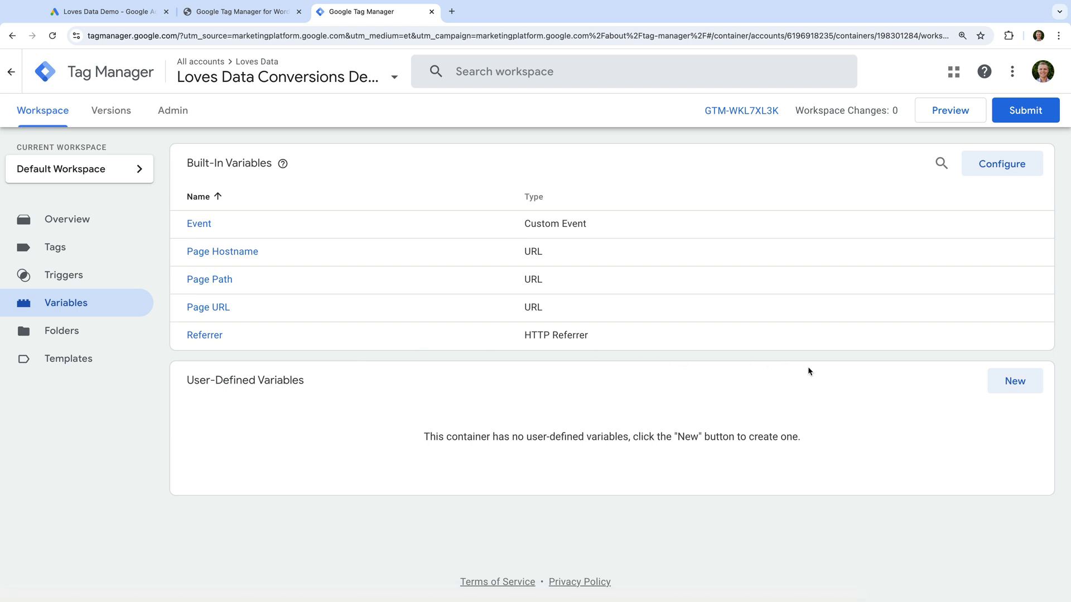
{"action": "left_click", "coordinate": [1014, 384]}
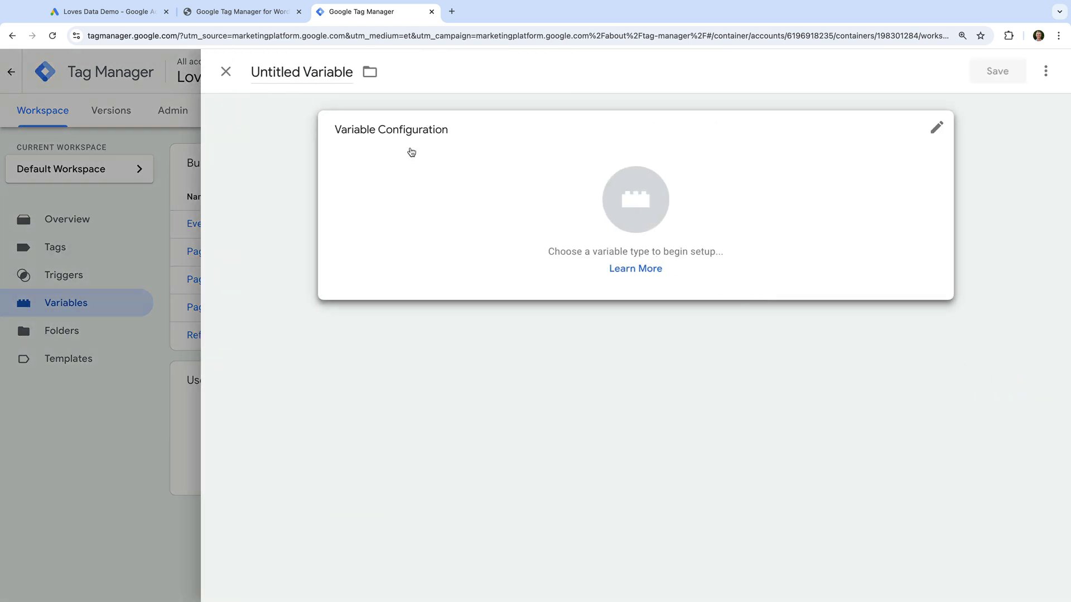
{"action": "triple_click", "coordinate": [323, 74]}
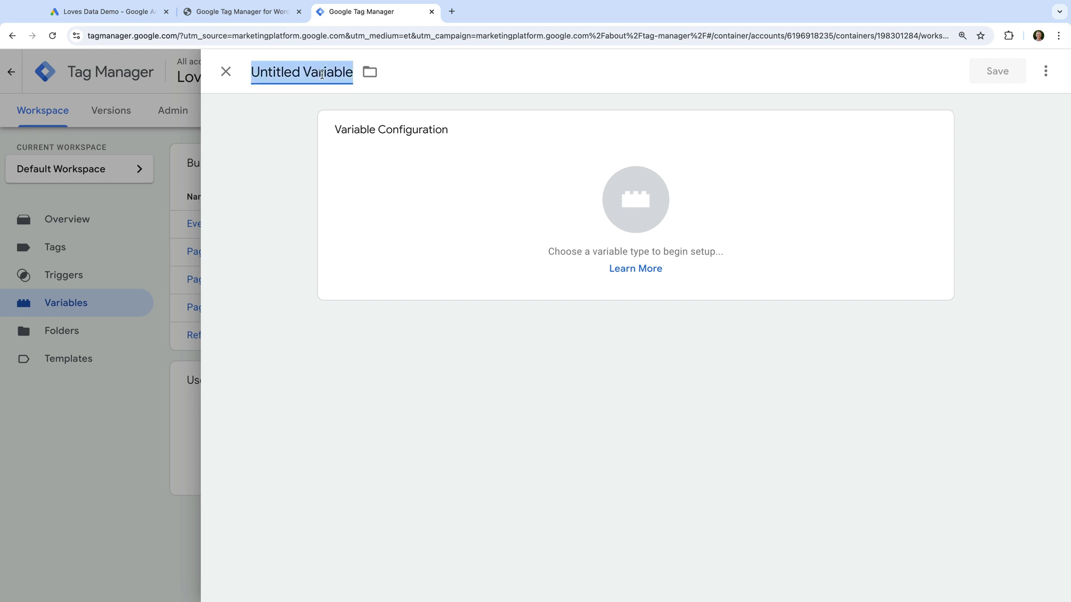
{"action": "type", "text": "Ecommerce C"}
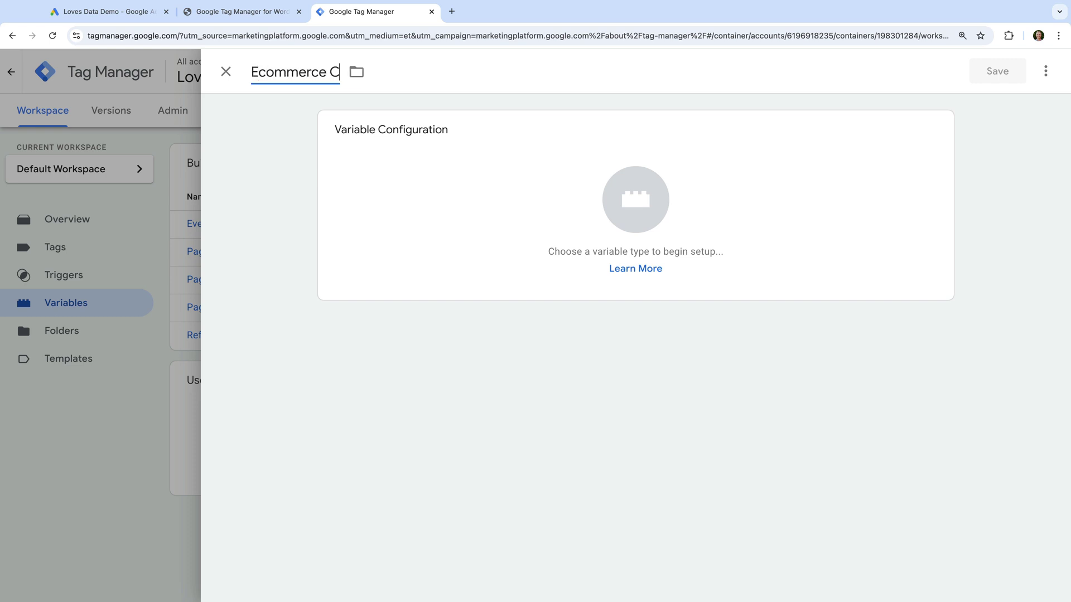
{"action": "type", "text": "urrency"}
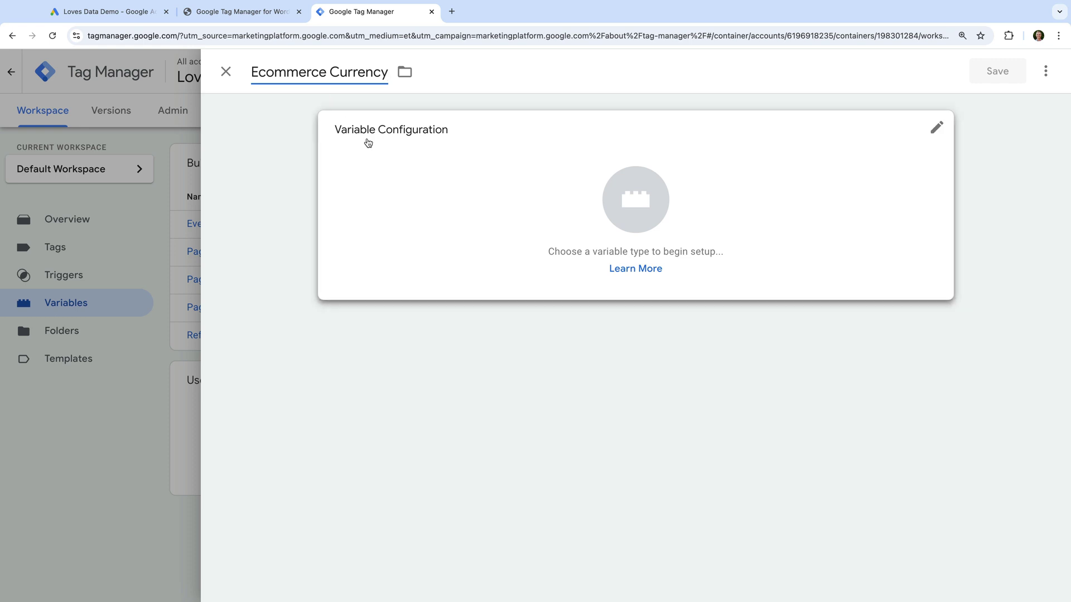
{"action": "left_click", "coordinate": [378, 157]}
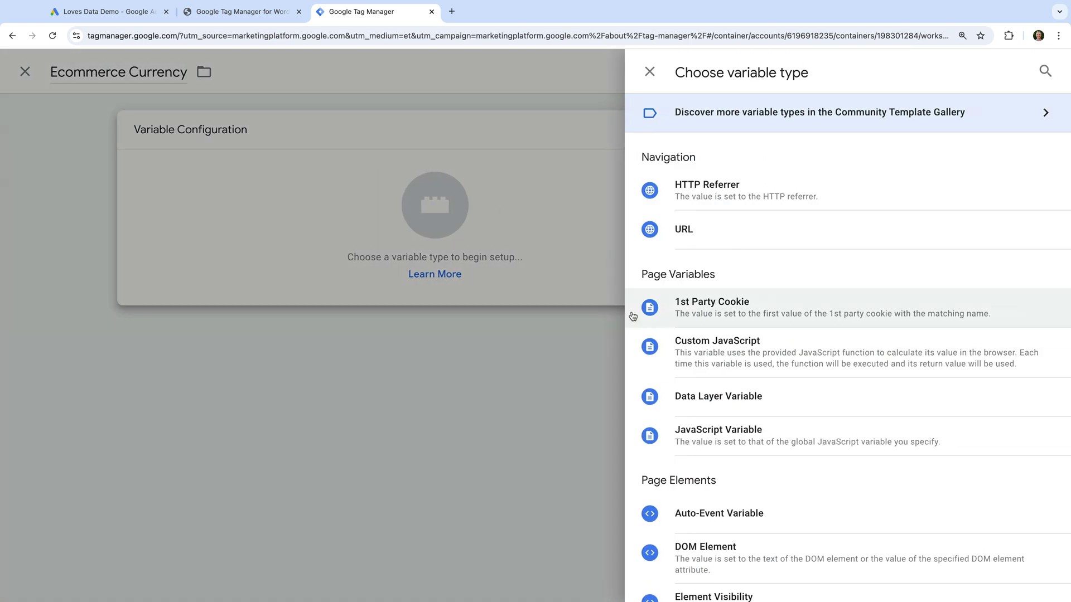
{"action": "left_click", "coordinate": [701, 401]}
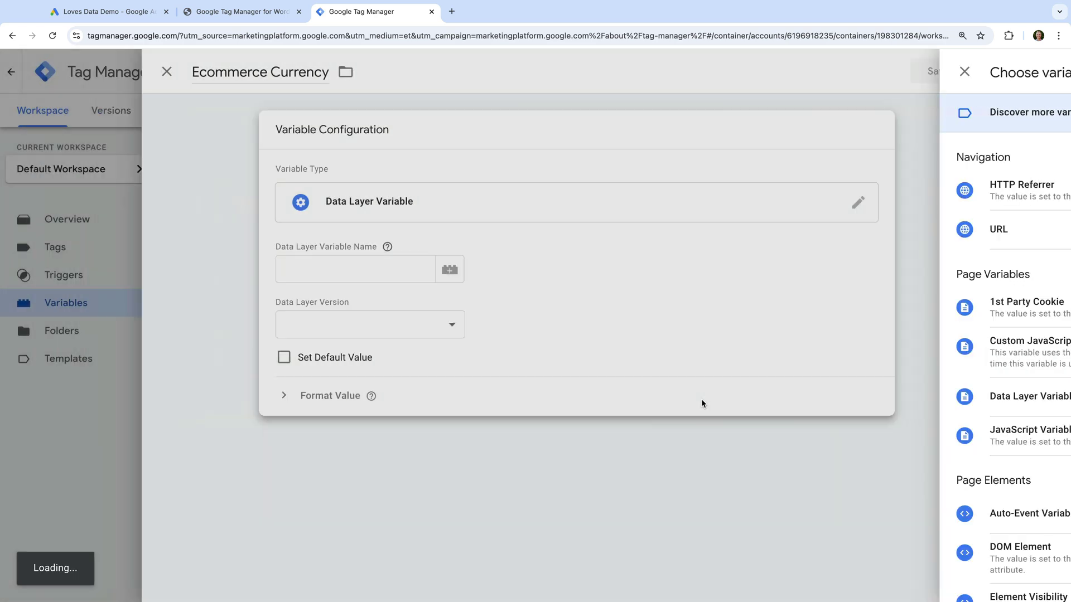
{"action": "left_click", "coordinate": [472, 264]}
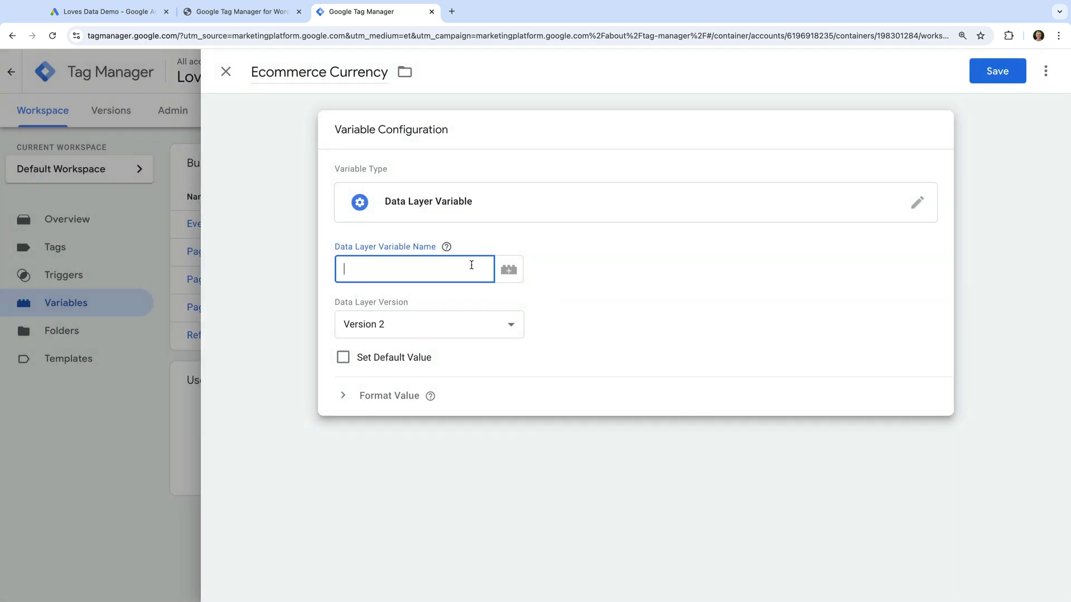
{"action": "type", "text": "ecommerce.currency"}
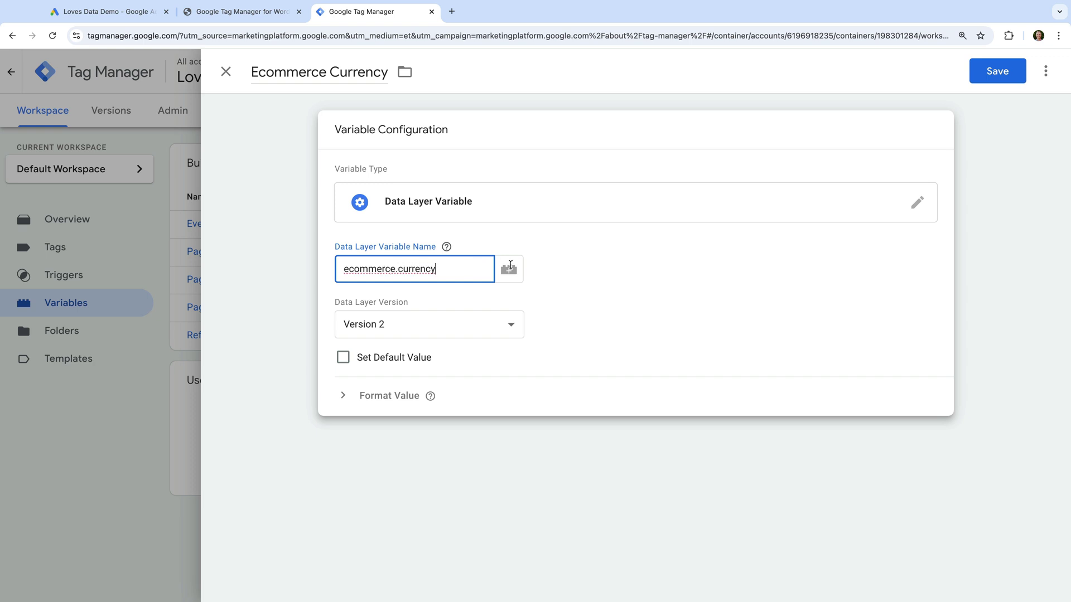
{"action": "left_click", "coordinate": [607, 265]}
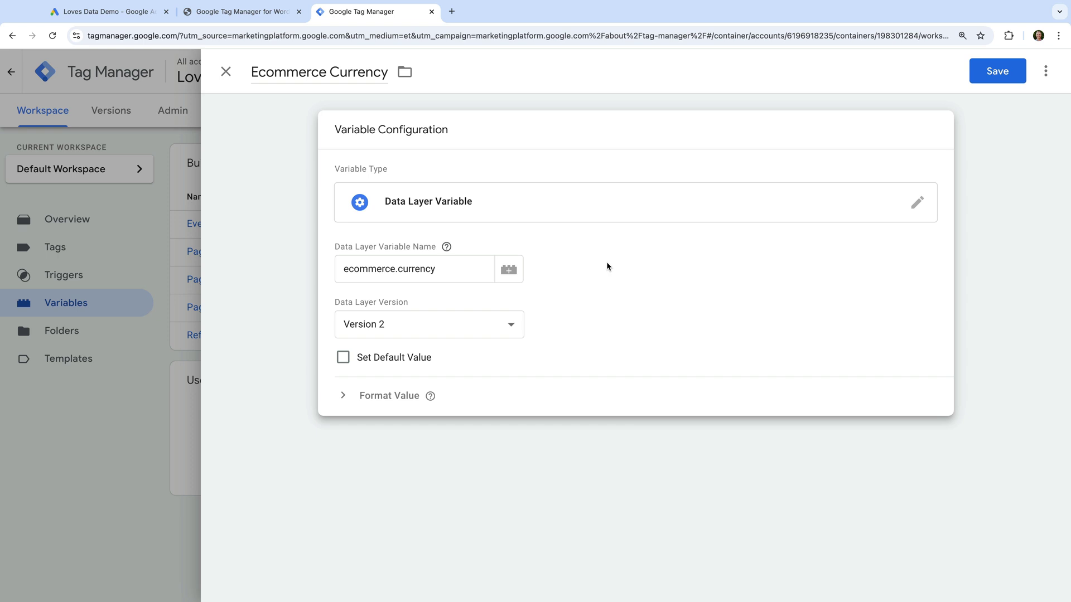
{"action": "left_click", "coordinate": [991, 76]}
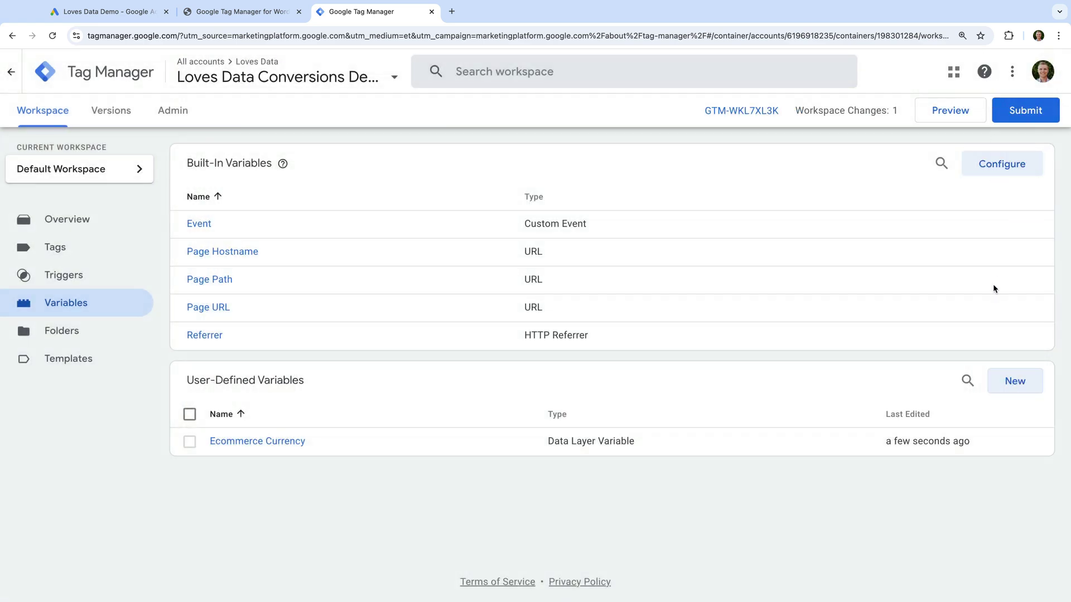
Create and save a Data Layer Variable called Ecommerce Transaction ID with the data layer variable name ecommerce.transaction_id
{"action": "left_click", "coordinate": [1001, 384]}
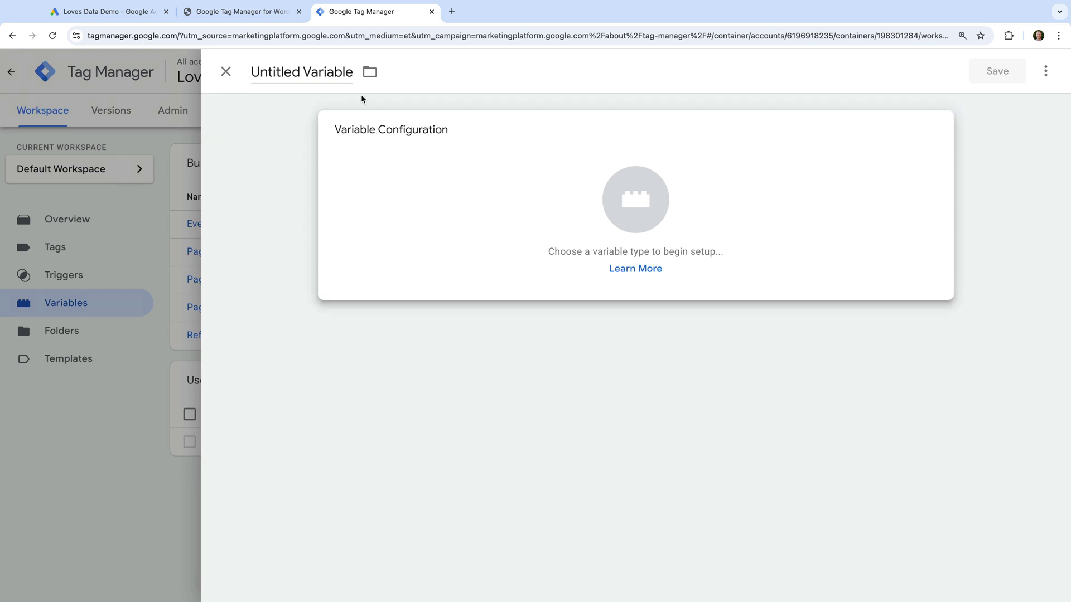
{"action": "left_click", "coordinate": [330, 73]}
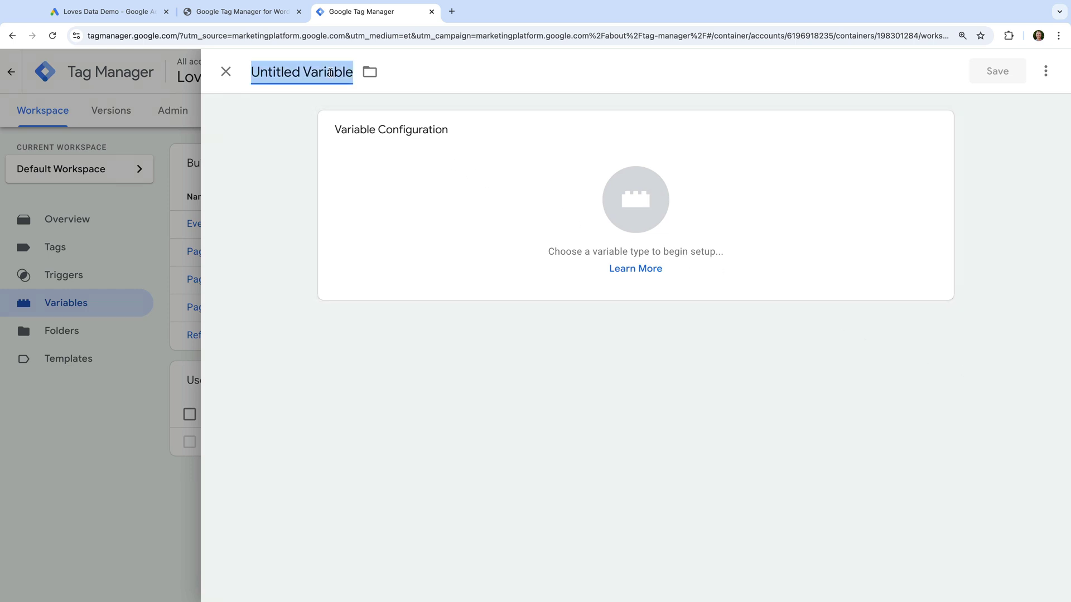
{"action": "type", "text": "Ecommerce Transaction ID"}
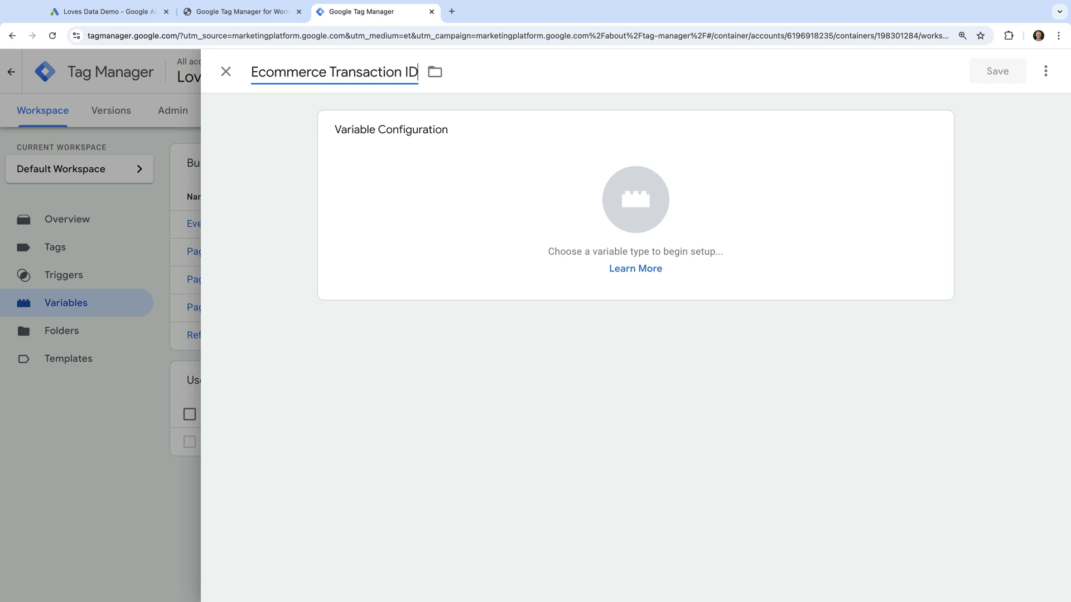
{"action": "left_click", "coordinate": [388, 146]}
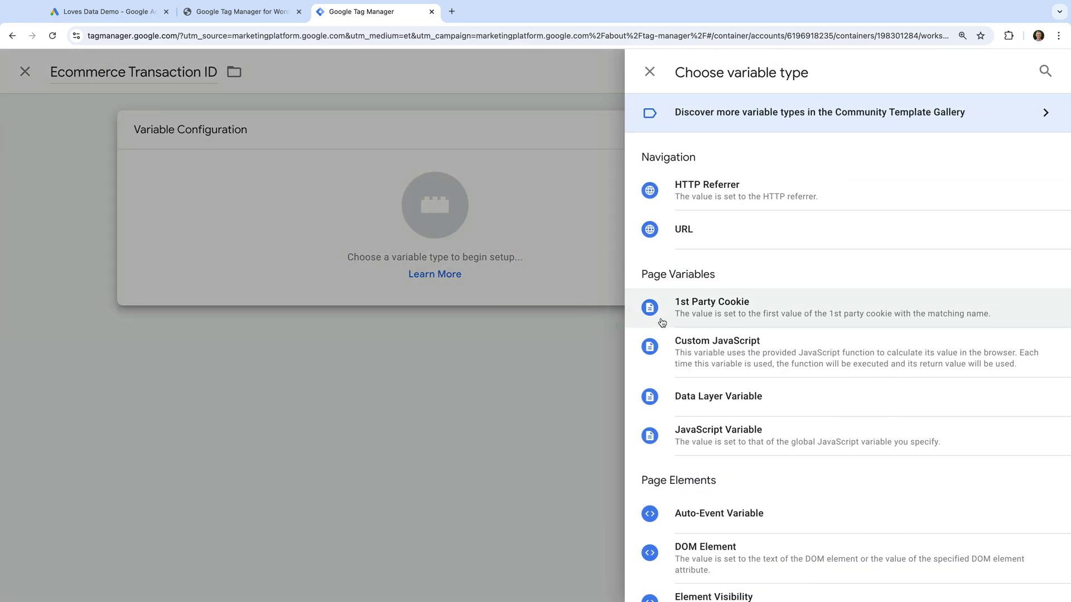
{"action": "left_click", "coordinate": [768, 406]}
{"action": "left_click", "coordinate": [462, 272]}
{"action": "type", "text": "ecommerce.transa"}
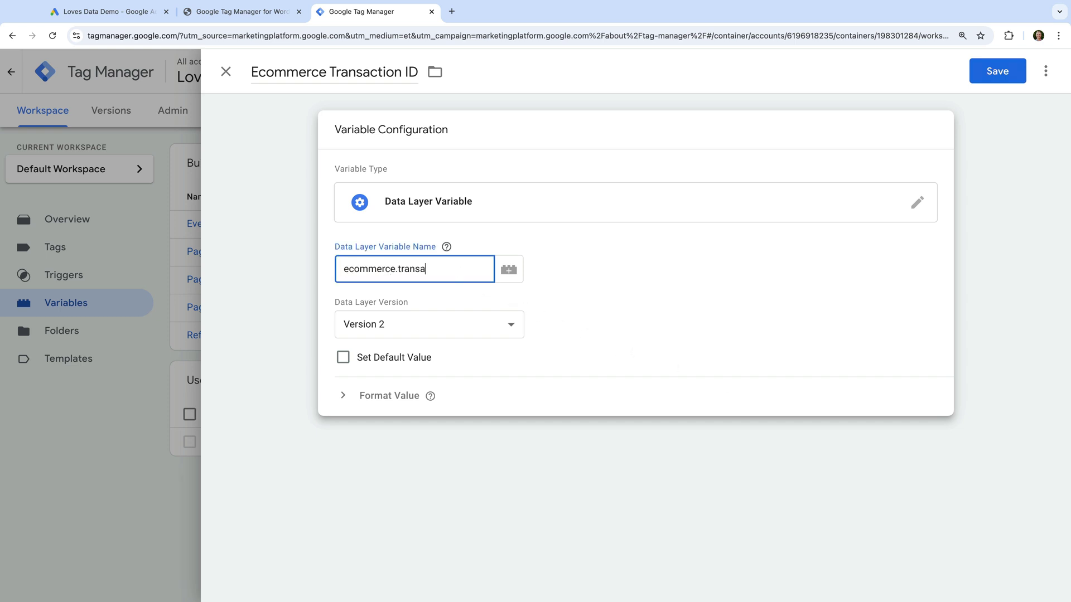
{"action": "type", "text": "ction_id"}
{"action": "left_click", "coordinate": [995, 72]}
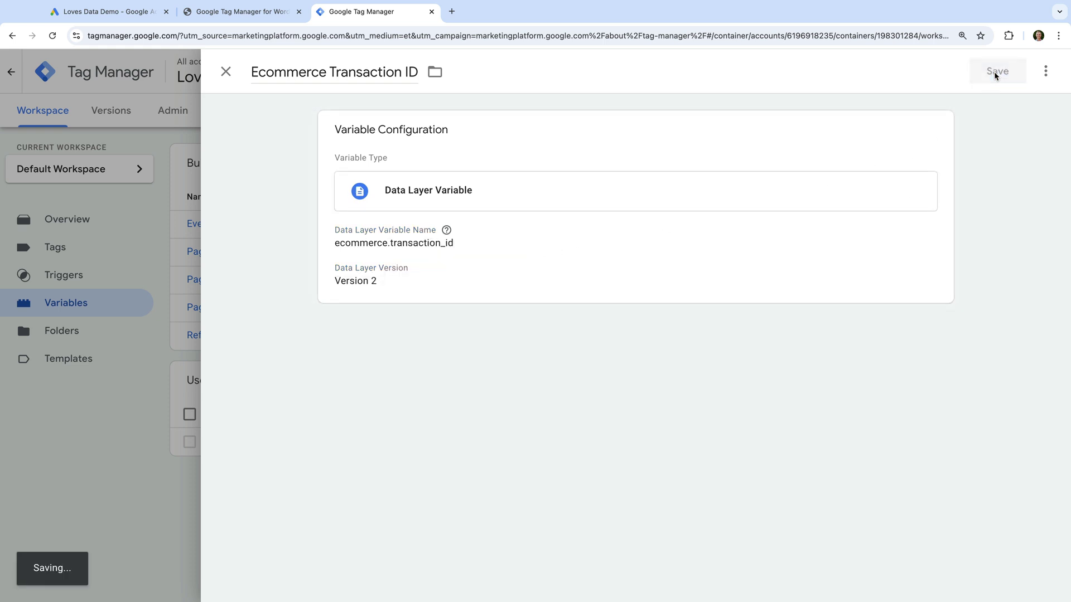
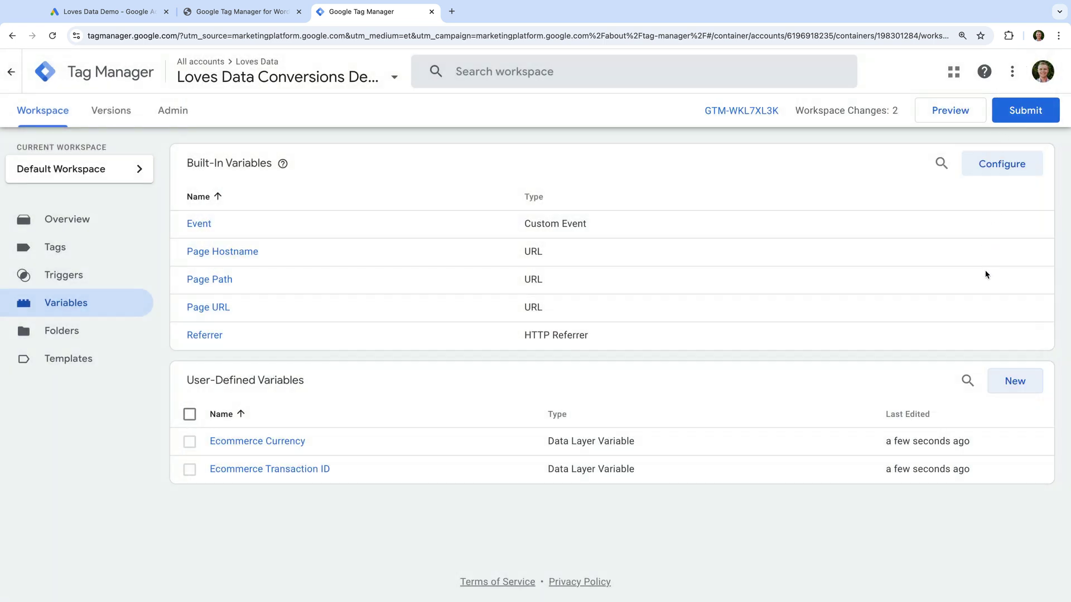
Create and save a Data Layer Variable called Ecommerce Value with the data layer variable name ecommerce.value
{"action": "left_click", "coordinate": [994, 384]}
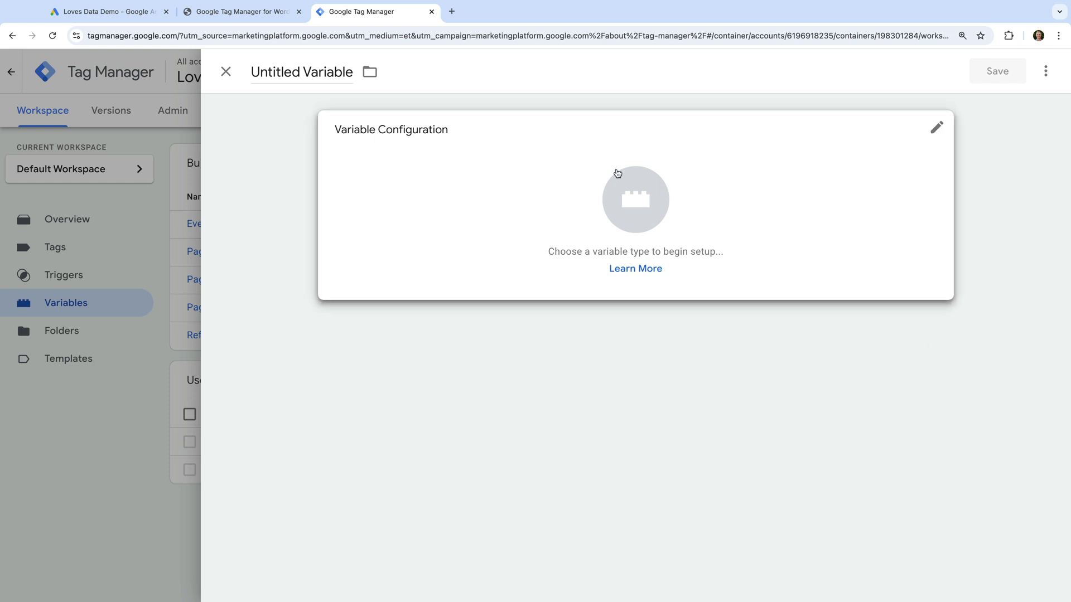
{"action": "triple_click", "coordinate": [333, 71]}
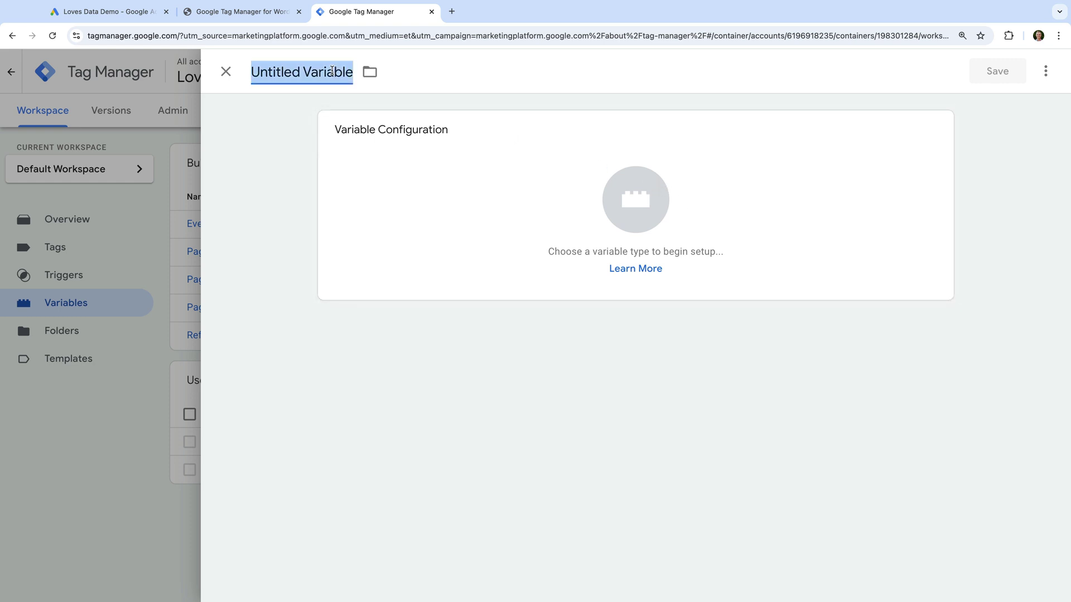
{"action": "type", "text": "Ecommerce"}
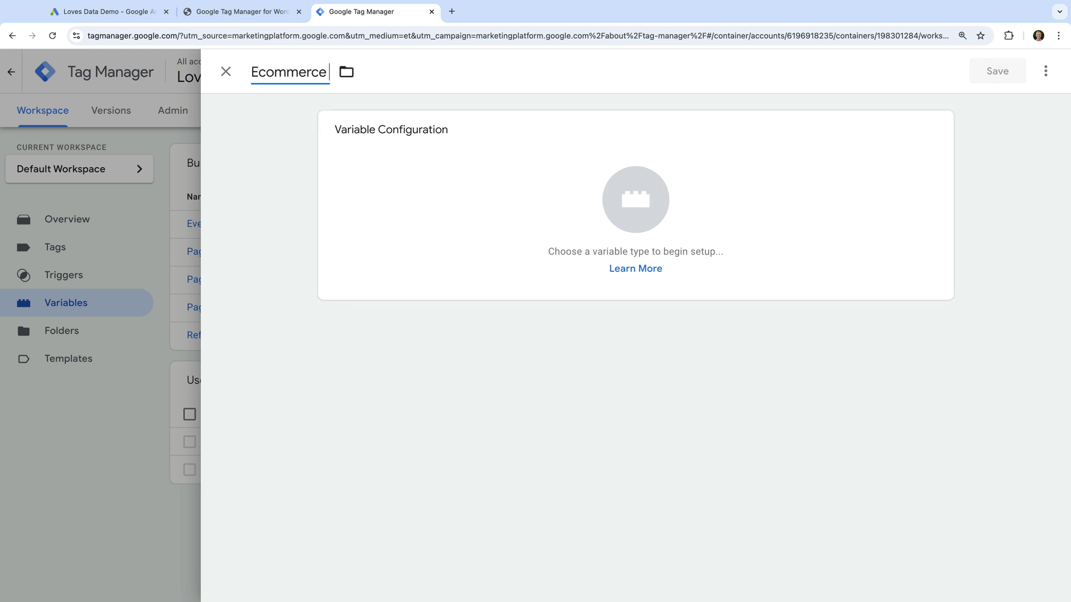
{"action": "type", "text": " Value"}
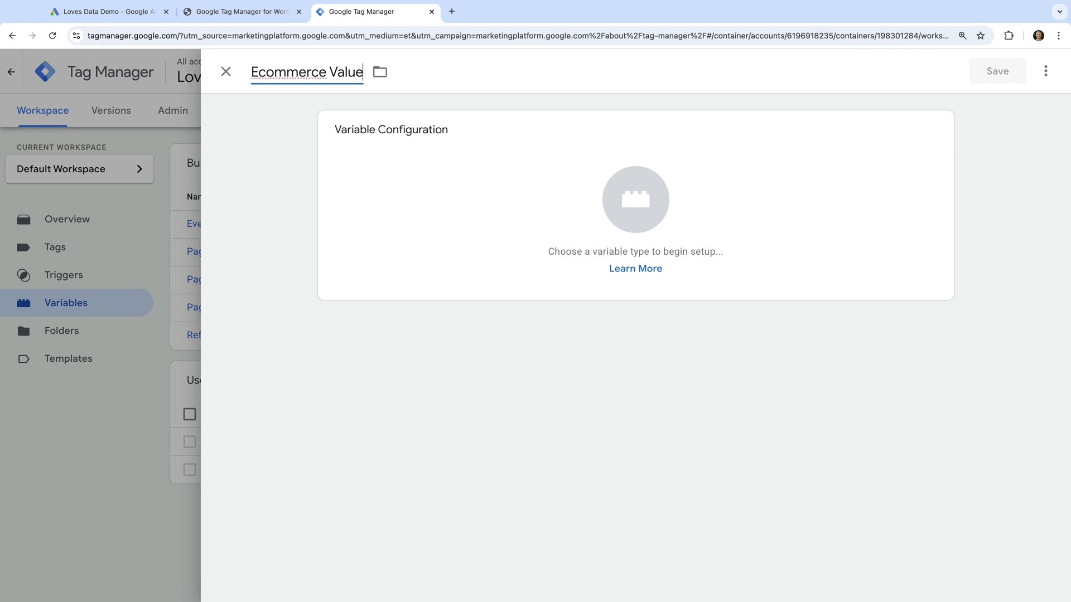
{"action": "left_click", "coordinate": [411, 167]}
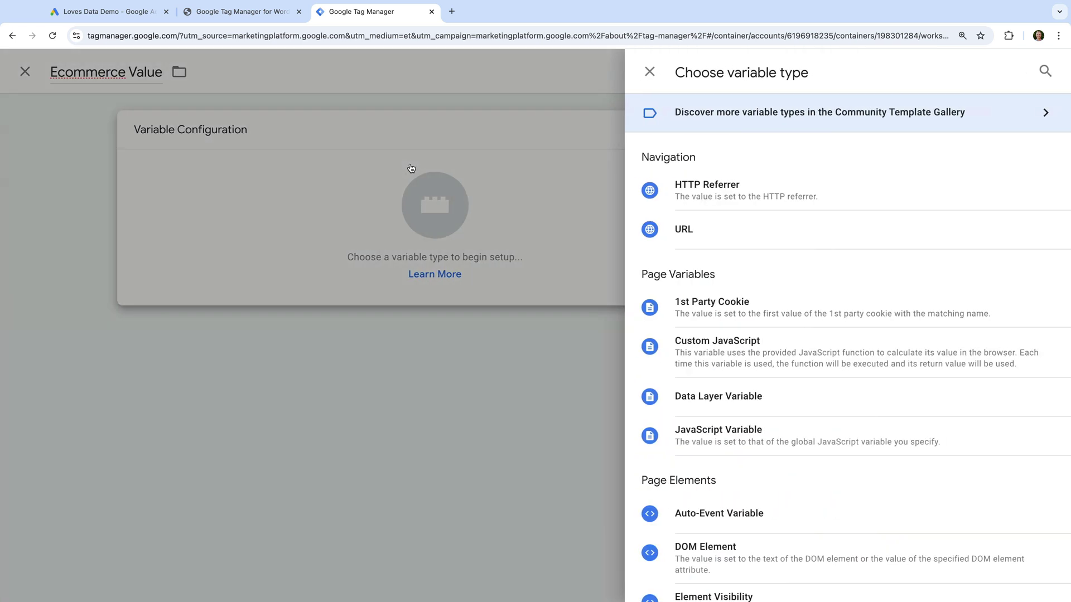
{"action": "left_click", "coordinate": [729, 403]}
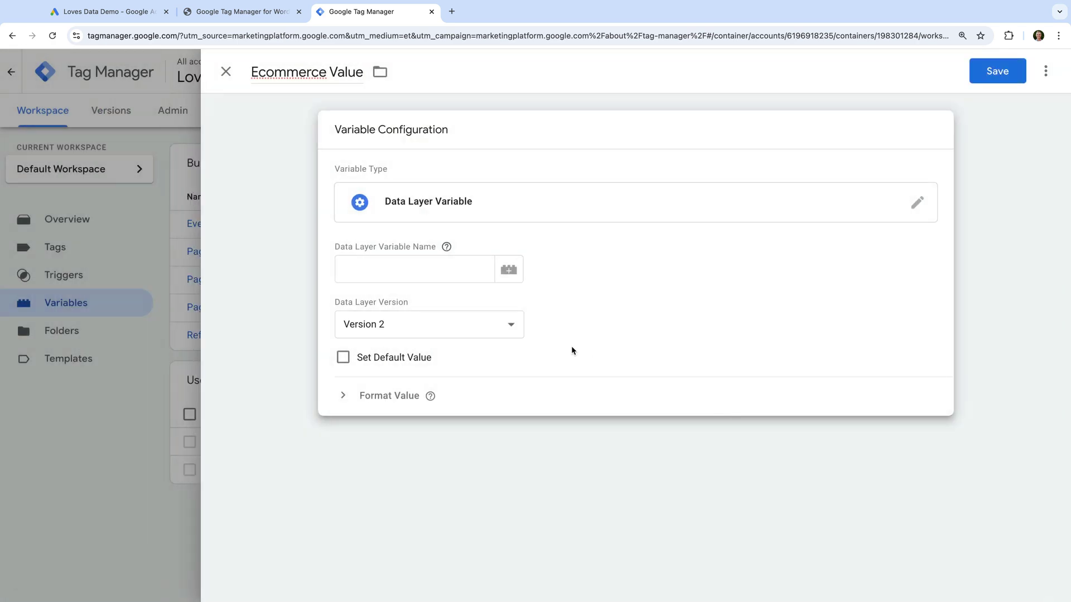
{"action": "left_click", "coordinate": [429, 263]}
{"action": "type", "text": "e"}
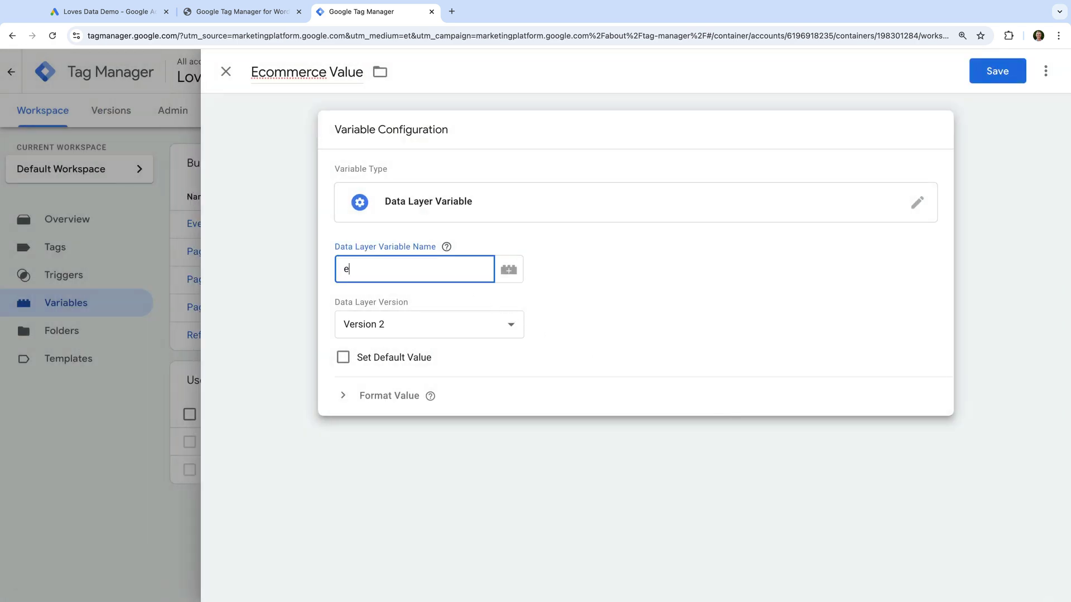
{"action": "type", "text": "commerce.value"}
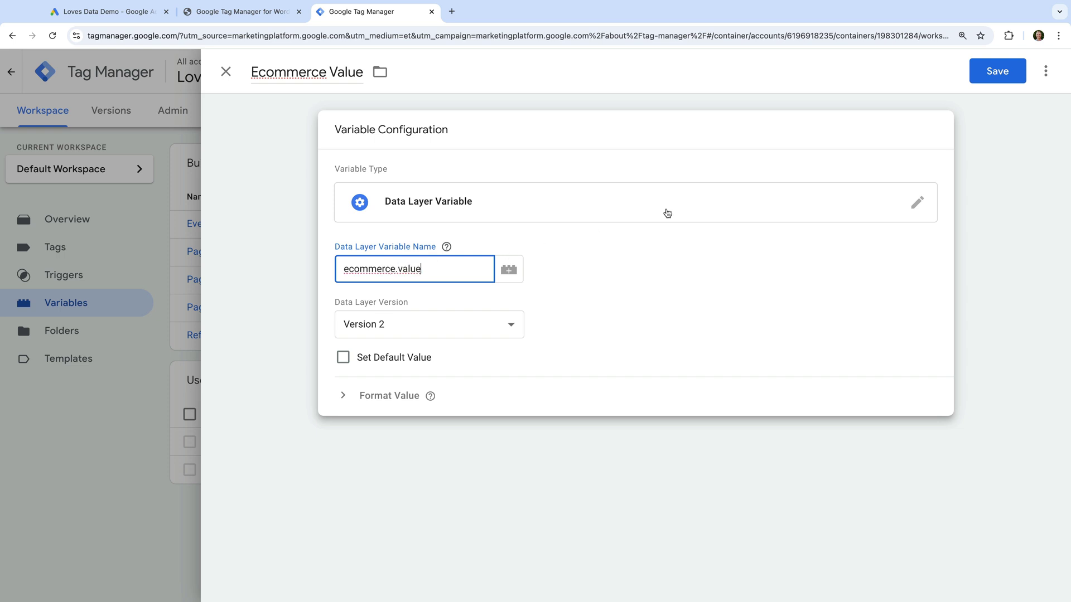
{"action": "left_click", "coordinate": [995, 72]}
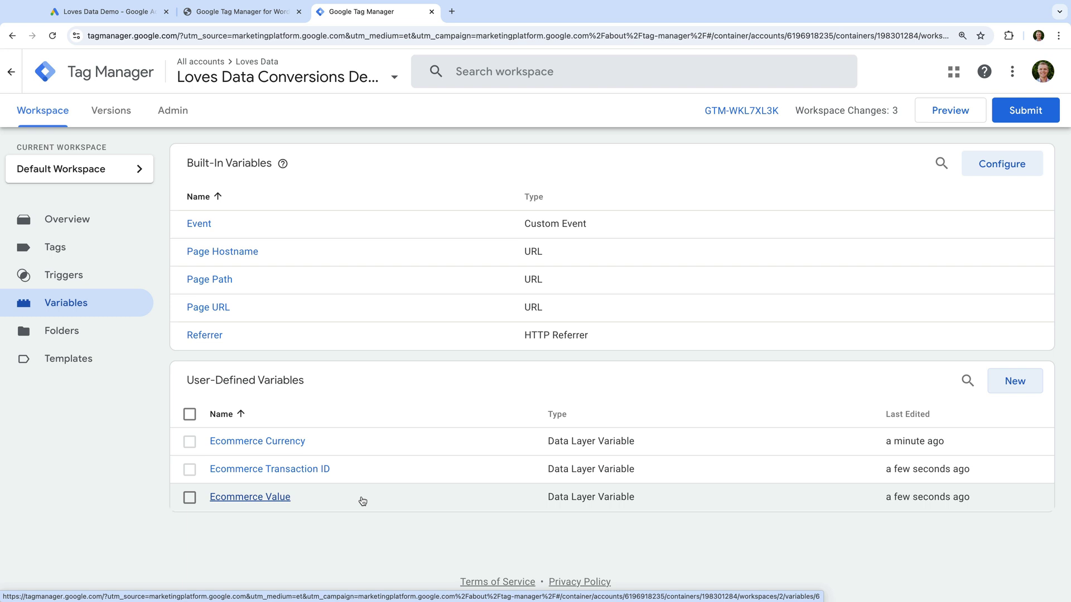
Start a new tag named "Google Ads | Conversion | Purchase" with the Google Ads Conversion Tracking tag type
{"action": "left_click", "coordinate": [92, 256]}
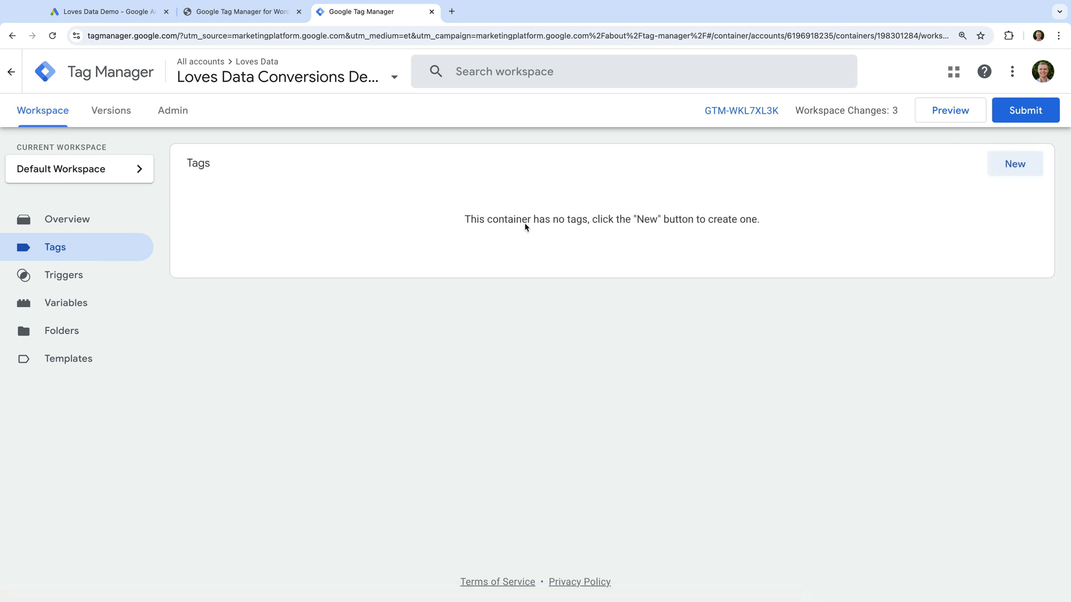
{"action": "left_click", "coordinate": [1015, 165]}
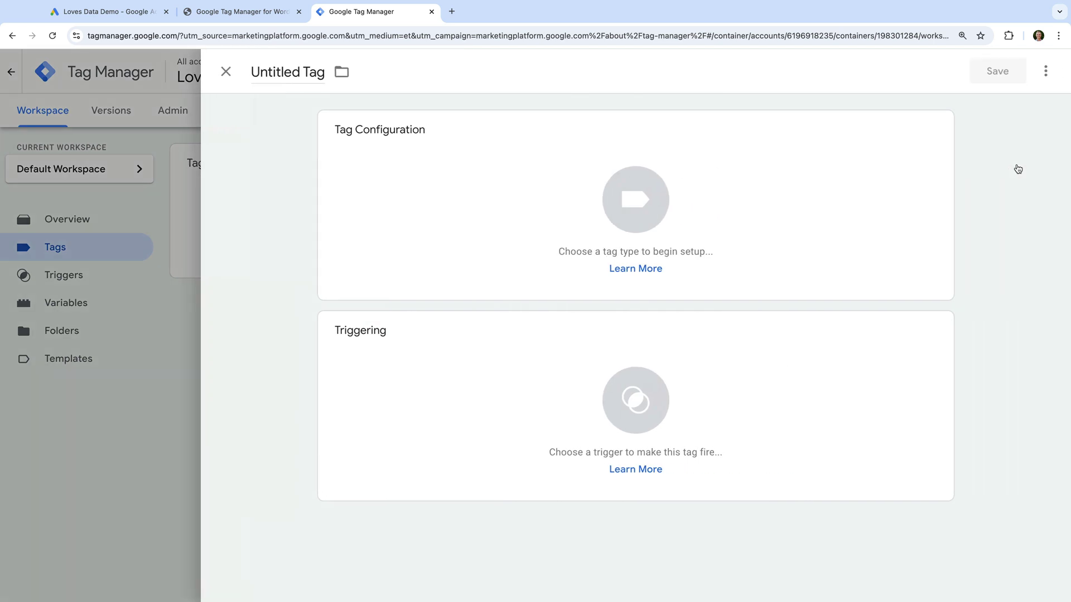
{"action": "left_click", "coordinate": [297, 78]}
{"action": "type", "text": "G"}
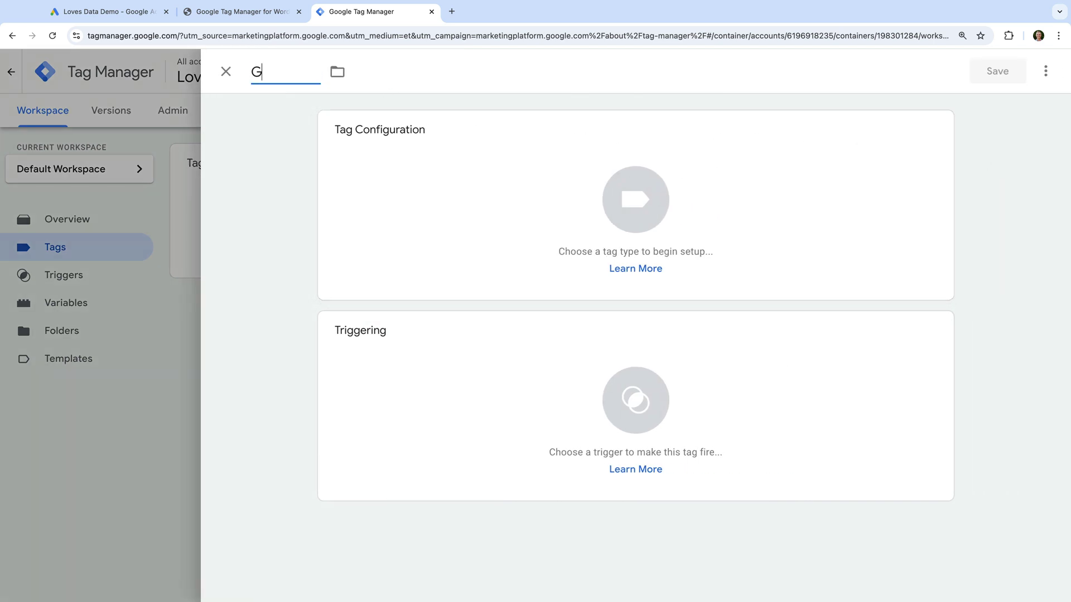
{"action": "type", "text": "oogle Ads | Conversion | Purchase"}
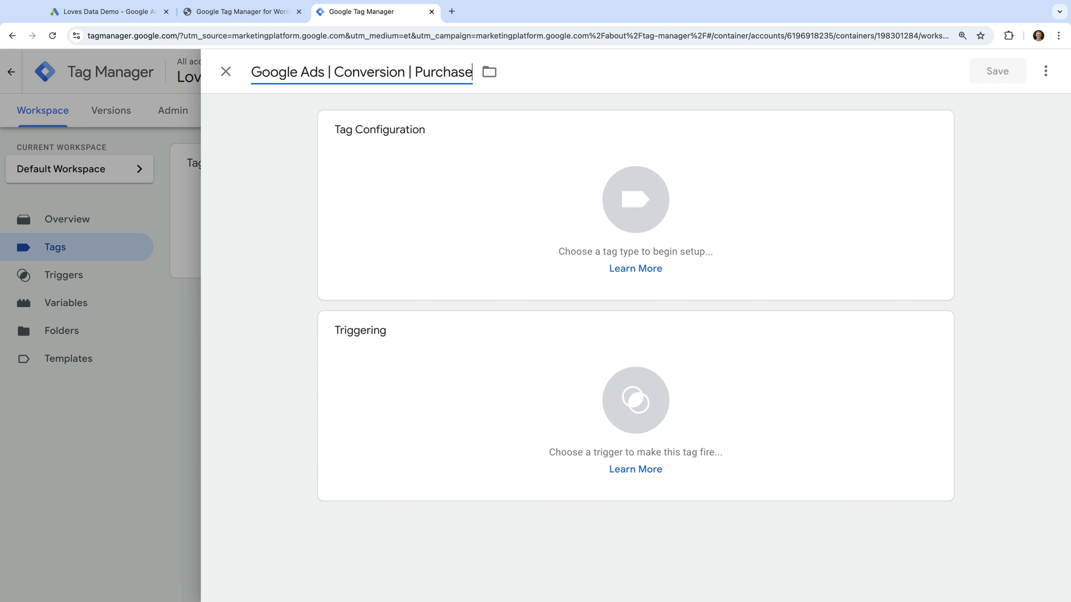
{"action": "left_click", "coordinate": [361, 160]}
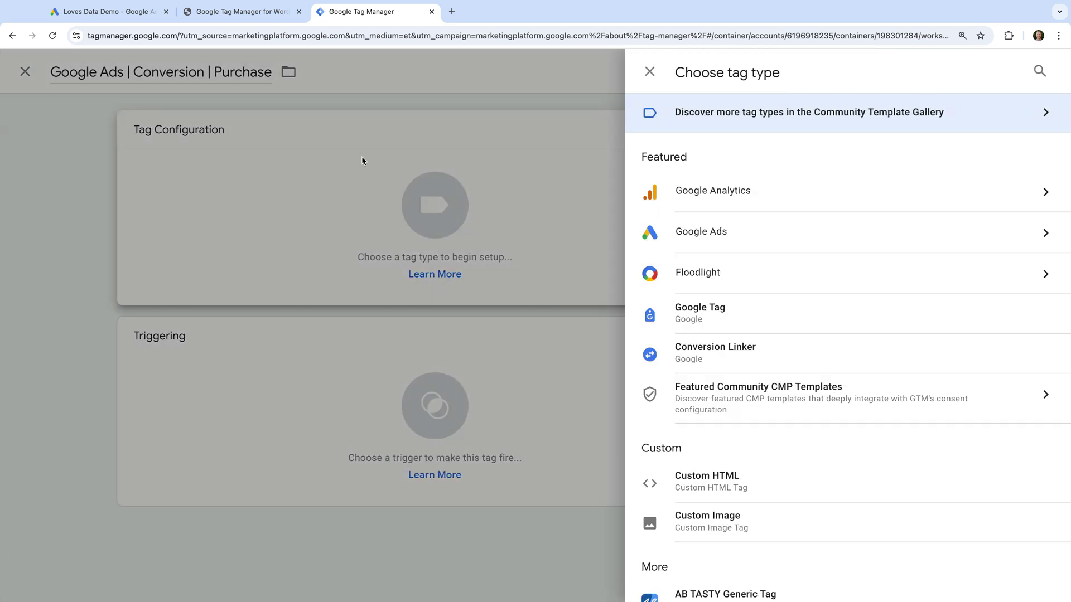
{"action": "left_click", "coordinate": [702, 236]}
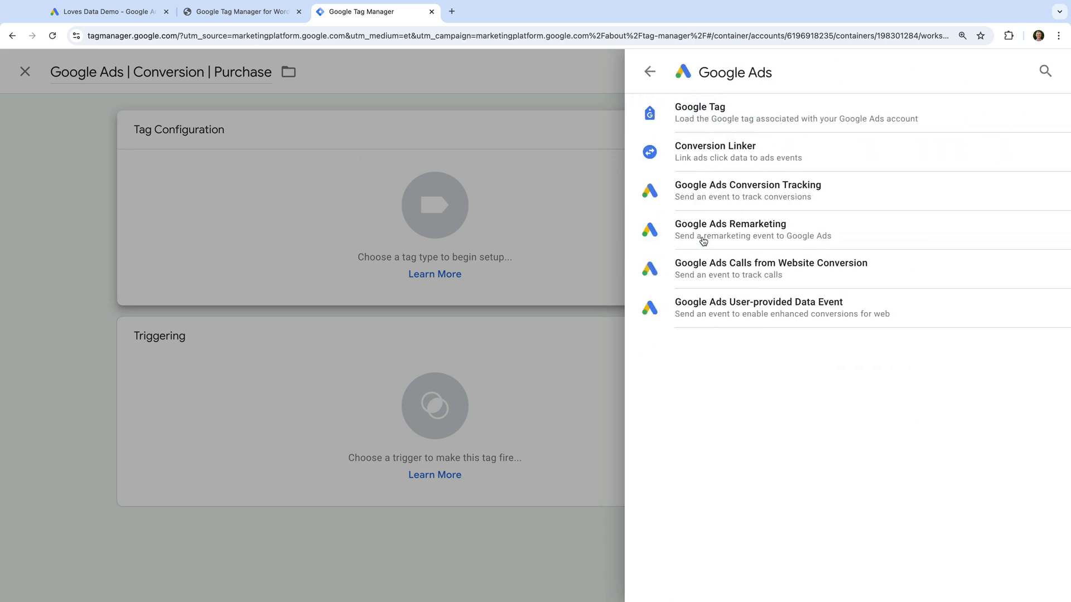
{"action": "left_click", "coordinate": [809, 191]}
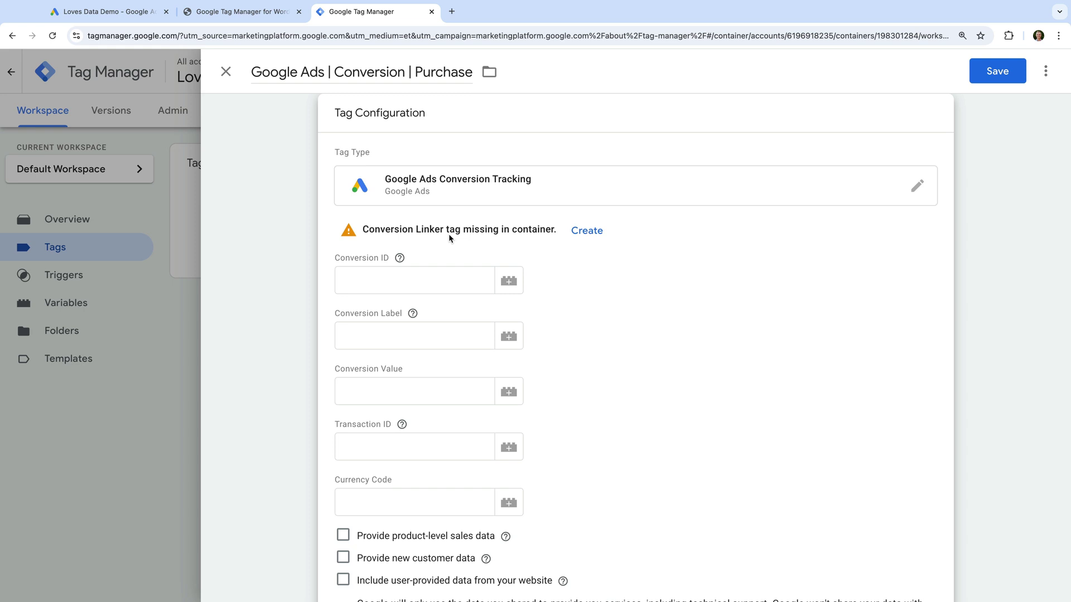
Create the missing Conversion Linker tag from the purchase tag's configuration and name it "Google Ads | Conversion Linker"
{"action": "left_click", "coordinate": [588, 232]}
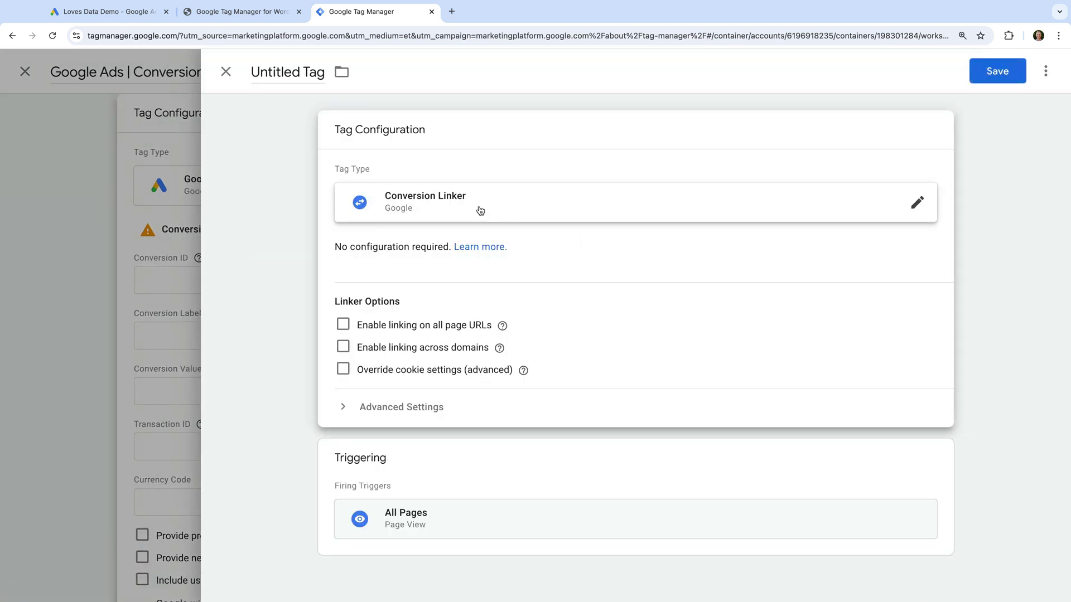
{"action": "left_click", "coordinate": [279, 72]}
{"action": "type", "text": "Google "}
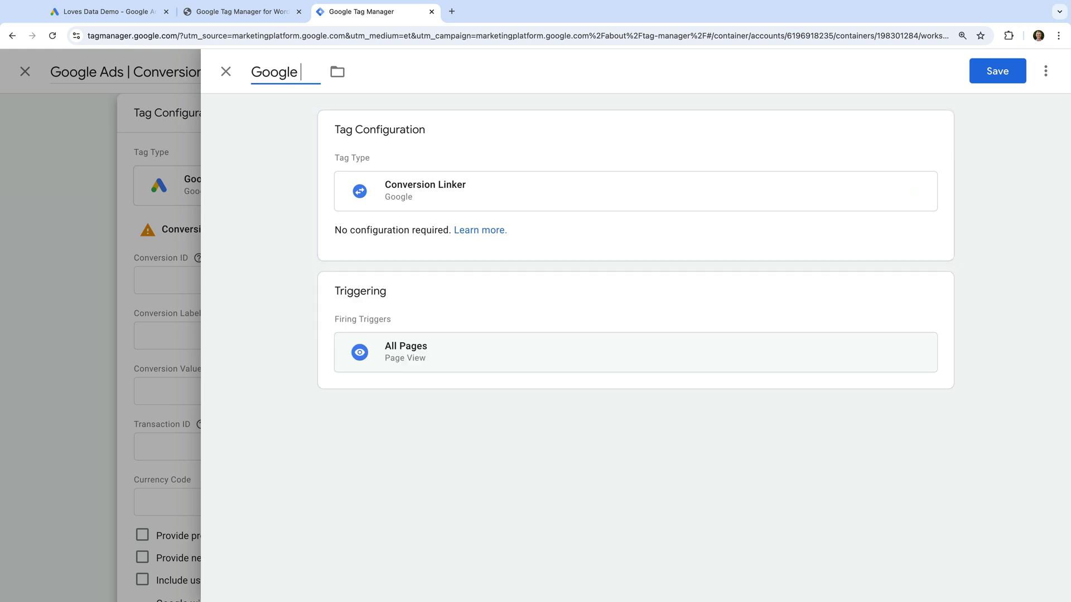
{"action": "type", "text": "Ads | Conversion Linker"}
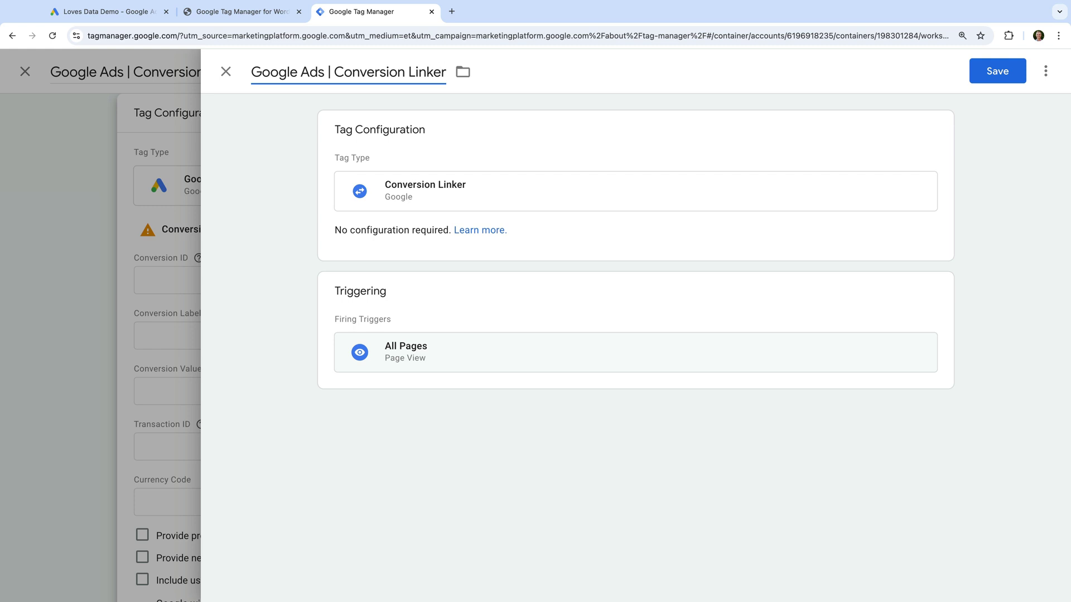
Replace the Conversion Linker tag's All Pages trigger with Initialization - All Pages and save the tag
{"action": "left_click", "coordinate": [453, 300]}
{"action": "left_click", "coordinate": [917, 358]}
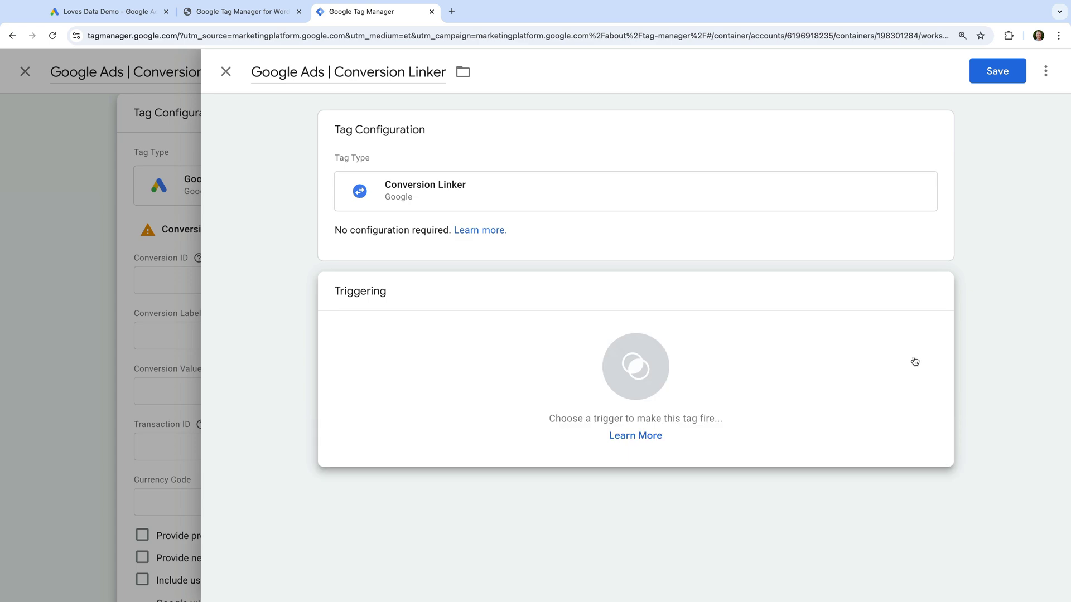
{"action": "left_click", "coordinate": [656, 351]}
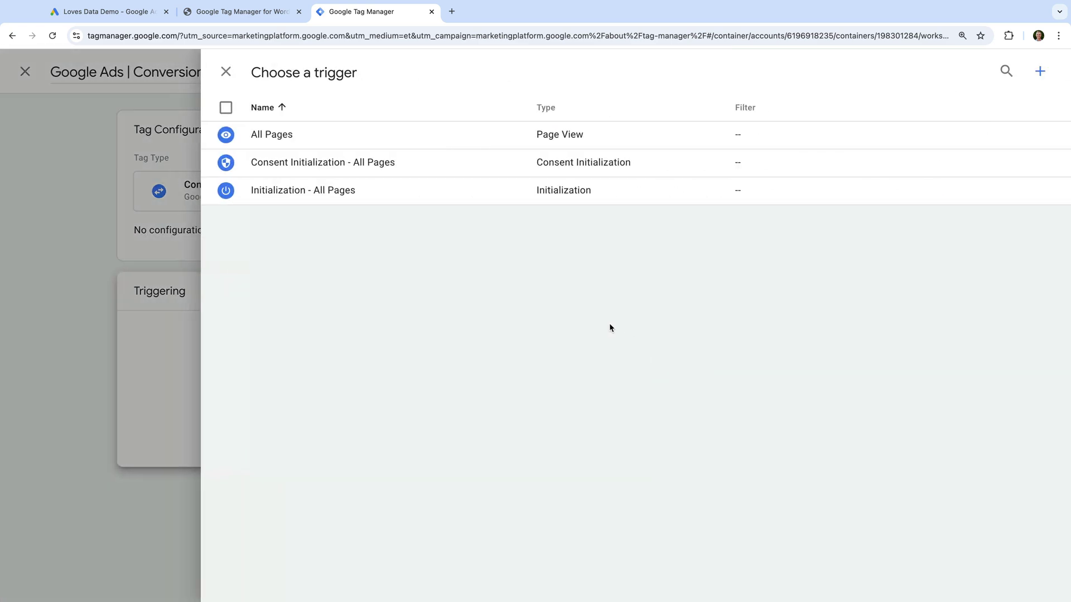
{"action": "left_click", "coordinate": [424, 199]}
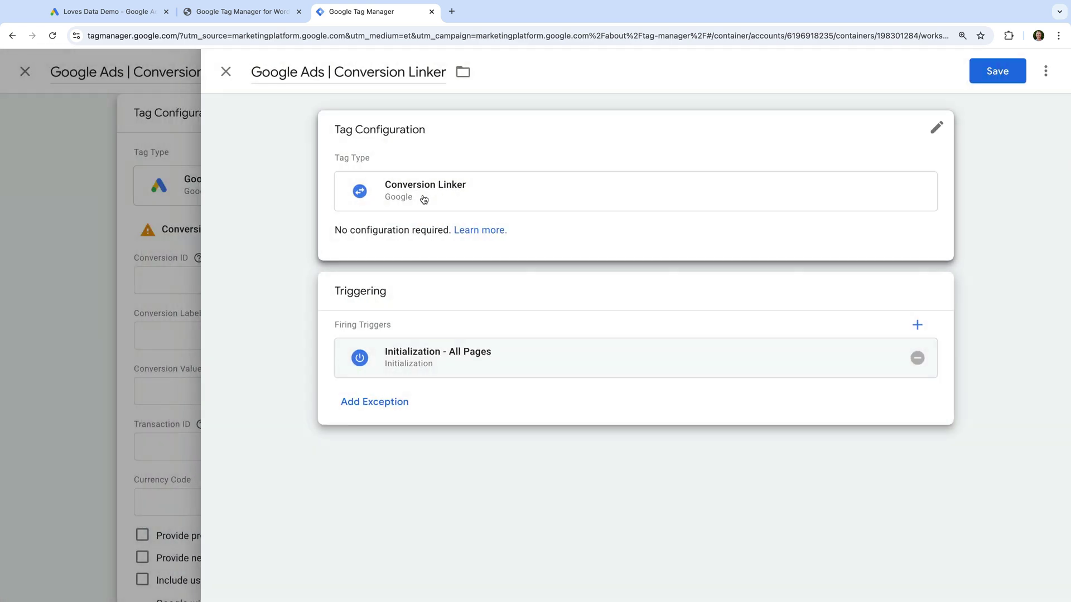
{"action": "left_click", "coordinate": [1000, 74]}
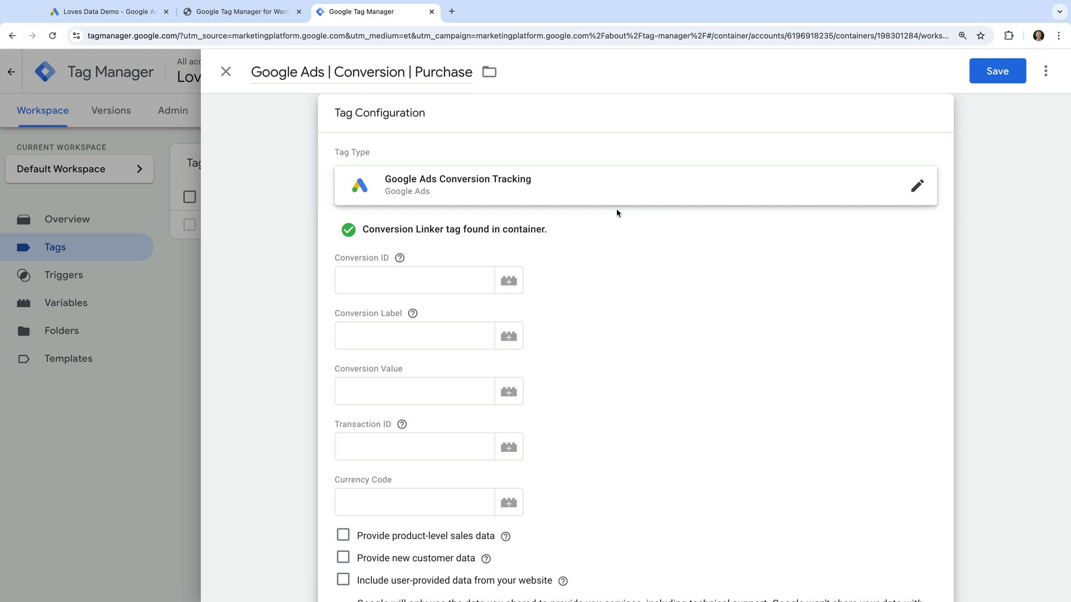
Fill in the purchase tag's Conversion ID and Conversion Label with the values from the Google Ads conversion action
{"action": "left_click", "coordinate": [407, 287]}
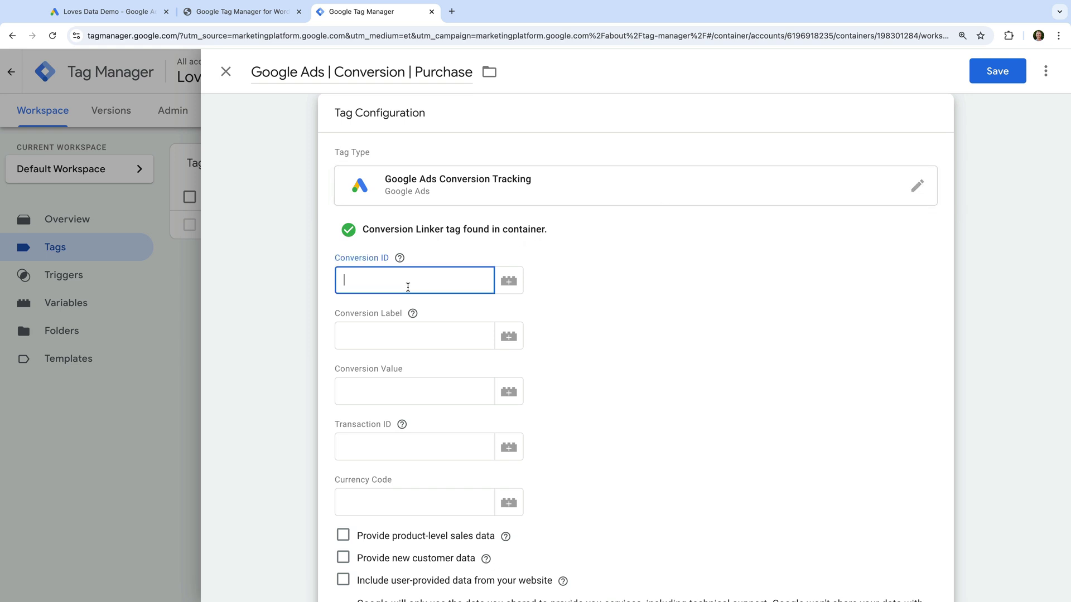
{"action": "type", "text": "868156705"}
{"action": "left_click", "coordinate": [375, 333]}
{"action": "type", "text": "IpQ0CO_MguAZEKGK_J0D"}
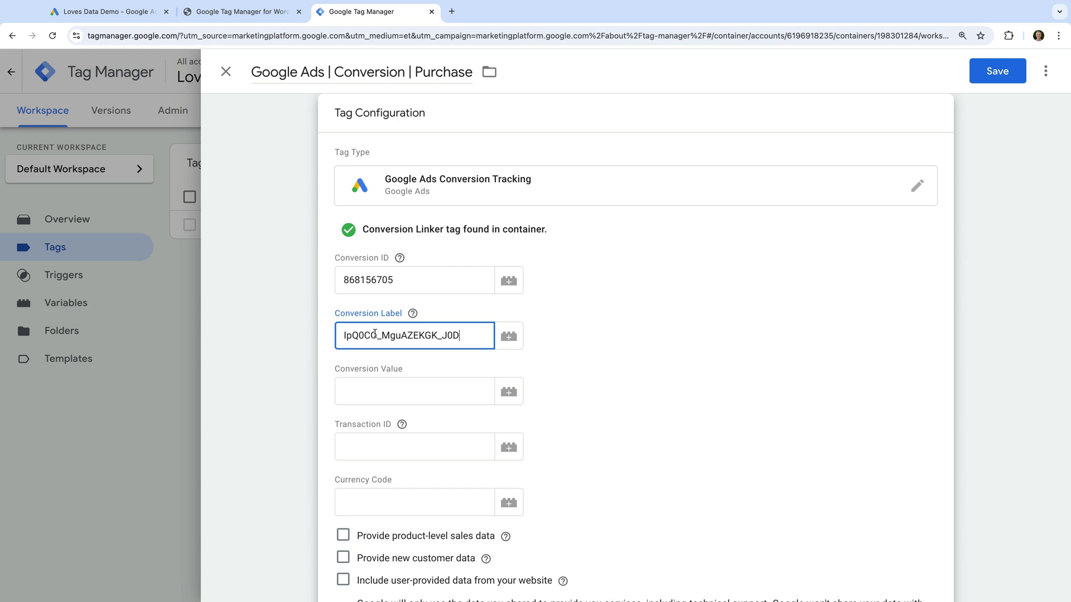
{"action": "left_click", "coordinate": [420, 362]}
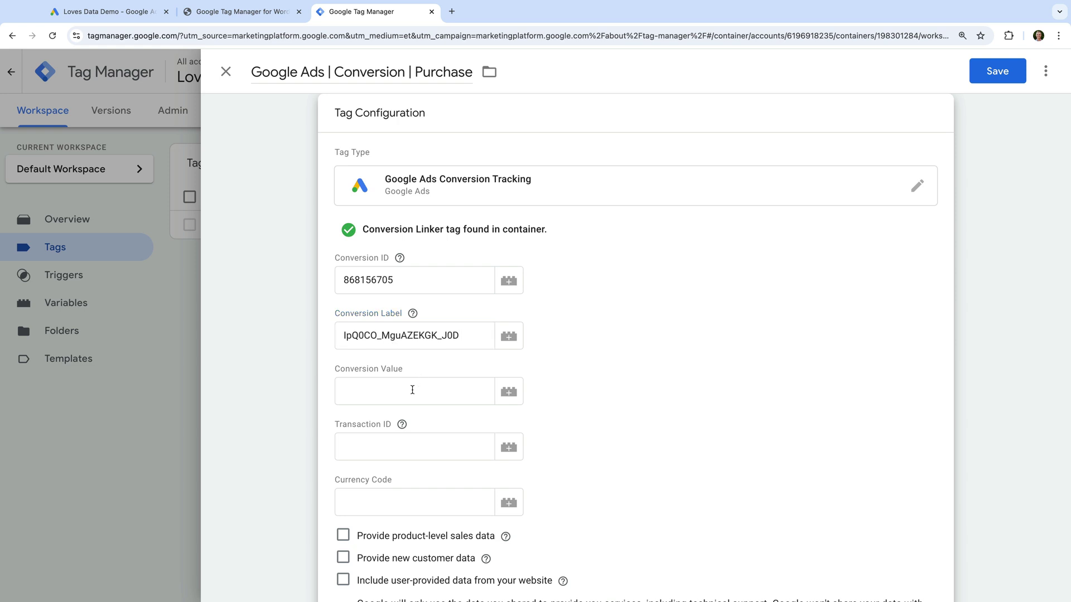
Set Conversion Value to {{Ecommerce Value}}, Transaction ID to {{Ecommerce Transaction ID}} and Currency Code to {{Ecommerce Currency}} using the existing variables
{"action": "left_click", "coordinate": [509, 393]}
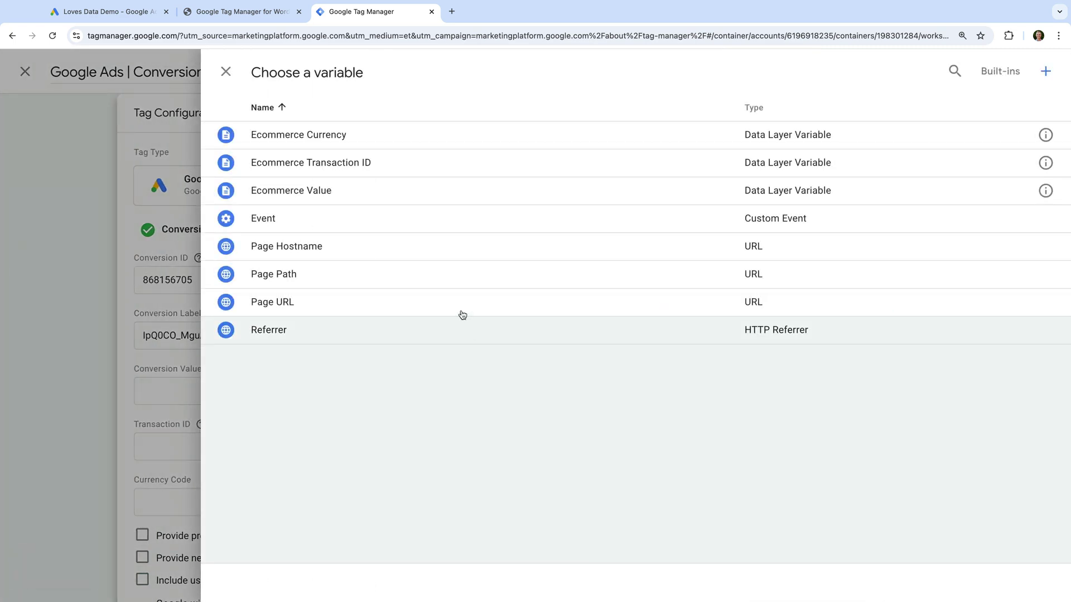
{"action": "left_click", "coordinate": [409, 198]}
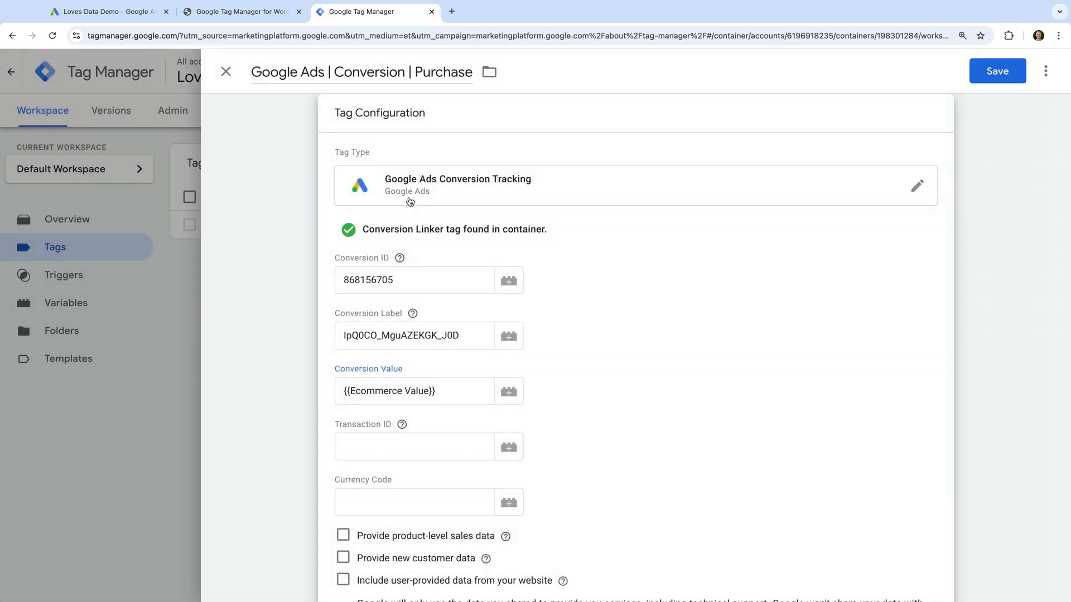
{"action": "left_click", "coordinate": [510, 449]}
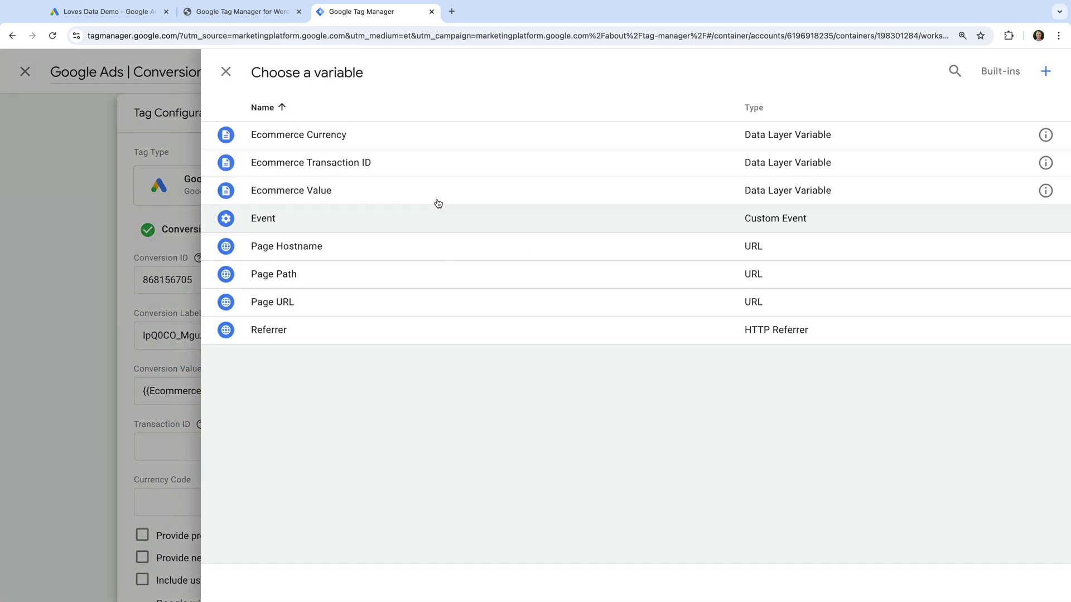
{"action": "left_click", "coordinate": [427, 165]}
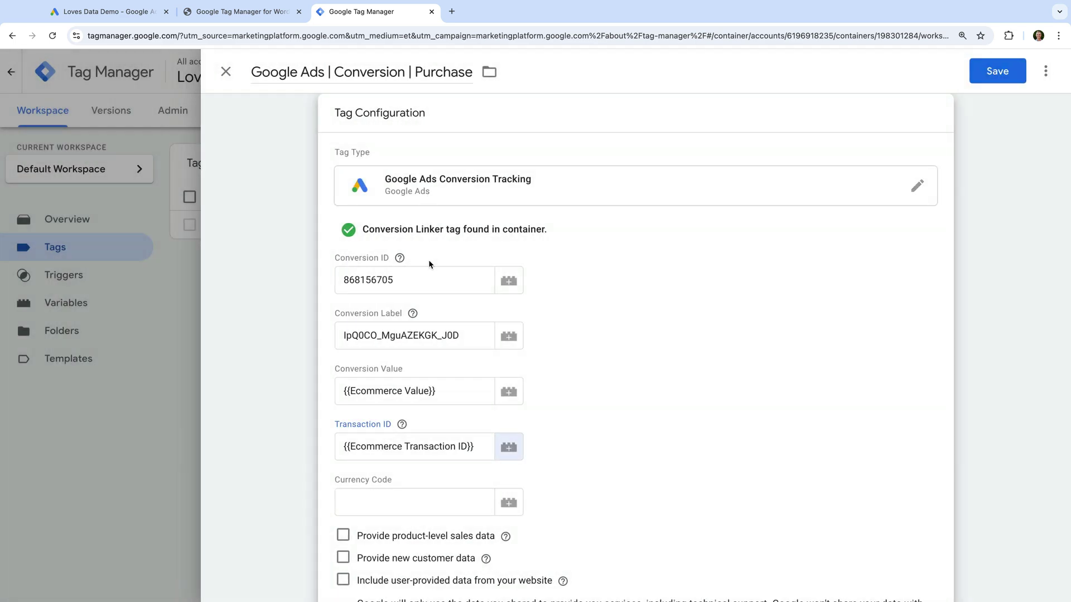
{"action": "left_click", "coordinate": [509, 503]}
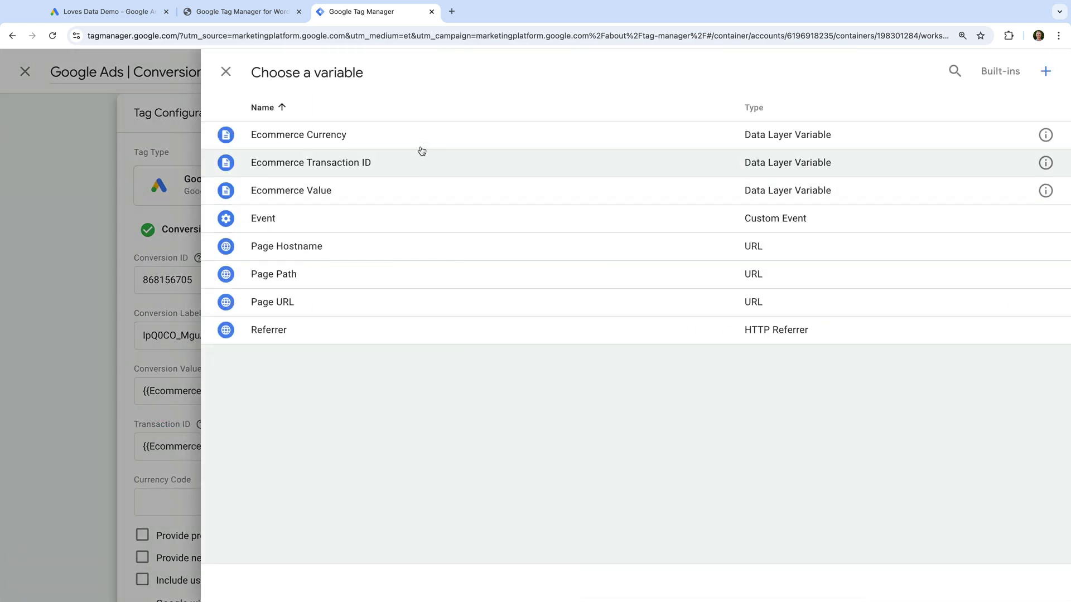
{"action": "left_click", "coordinate": [418, 136]}
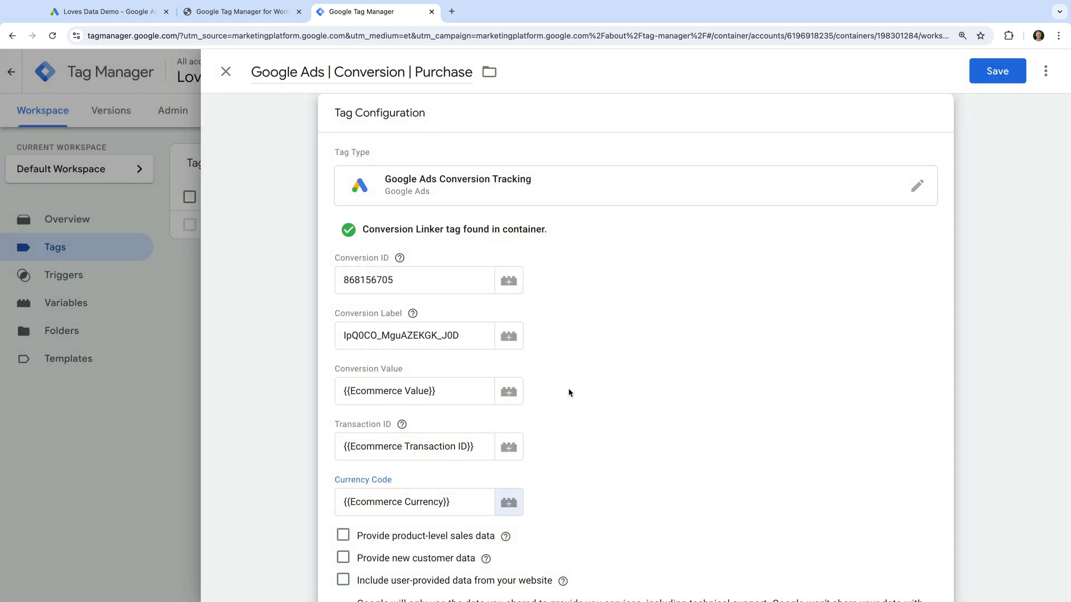
Add a new trigger to the Google Ads purchase conversion tag and name it "Purchase"
{"action": "scroll", "coordinate": [569, 392], "scroll_direction": "down", "scroll_amount": 7}
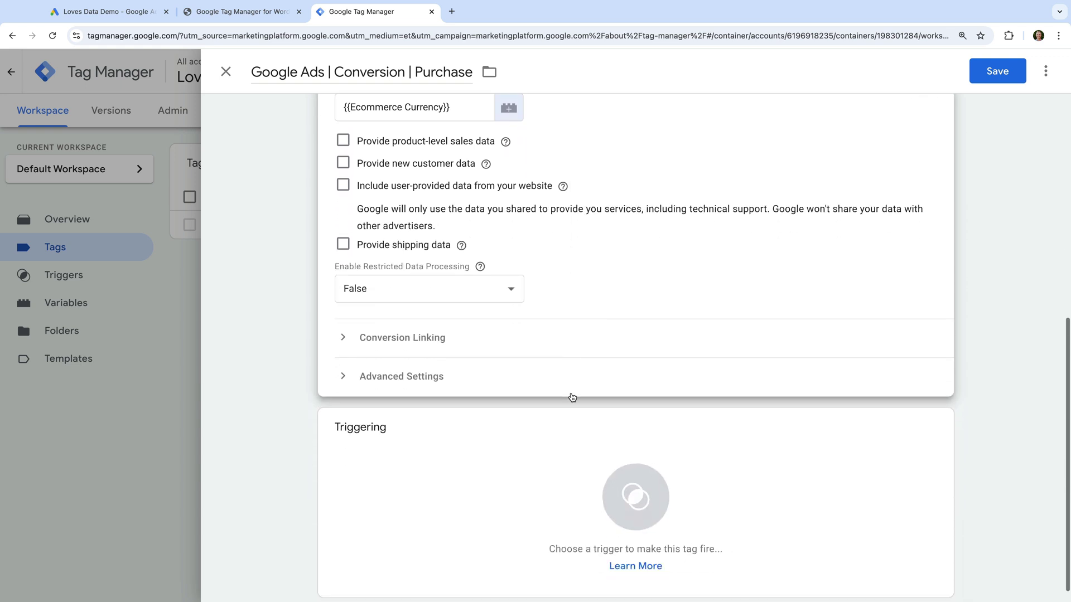
{"action": "left_click", "coordinate": [479, 455]}
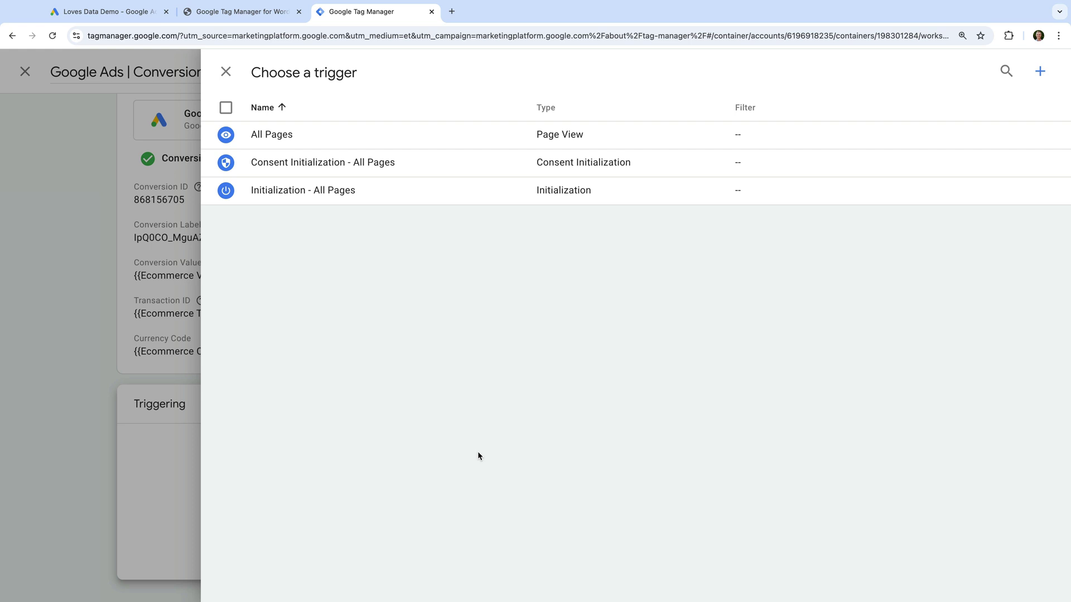
{"action": "left_click", "coordinate": [1040, 73]}
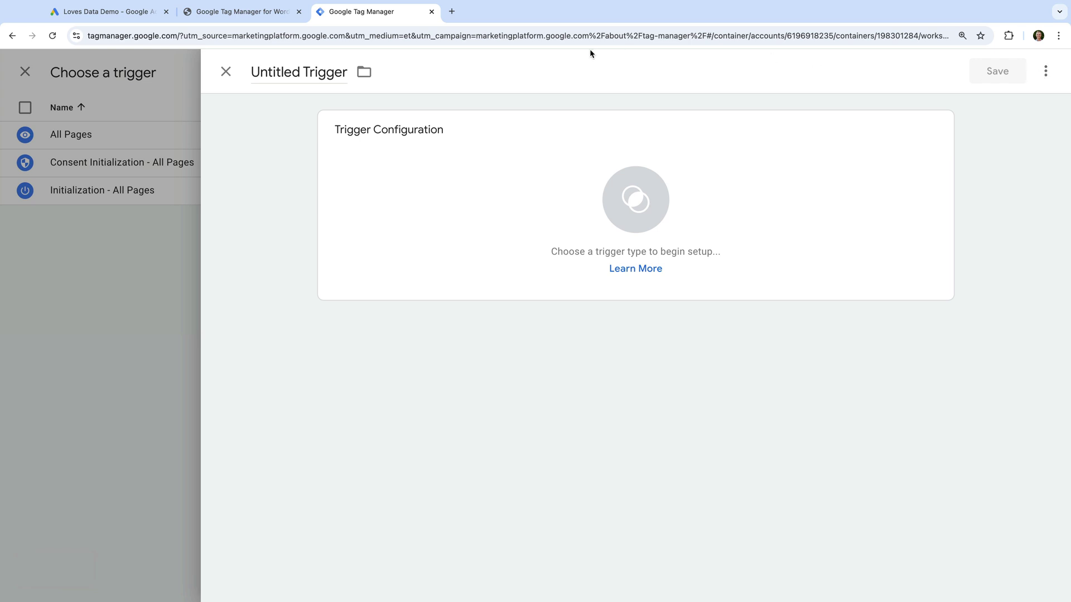
{"action": "double_click", "coordinate": [321, 72]}
{"action": "left_click", "coordinate": [322, 71]}
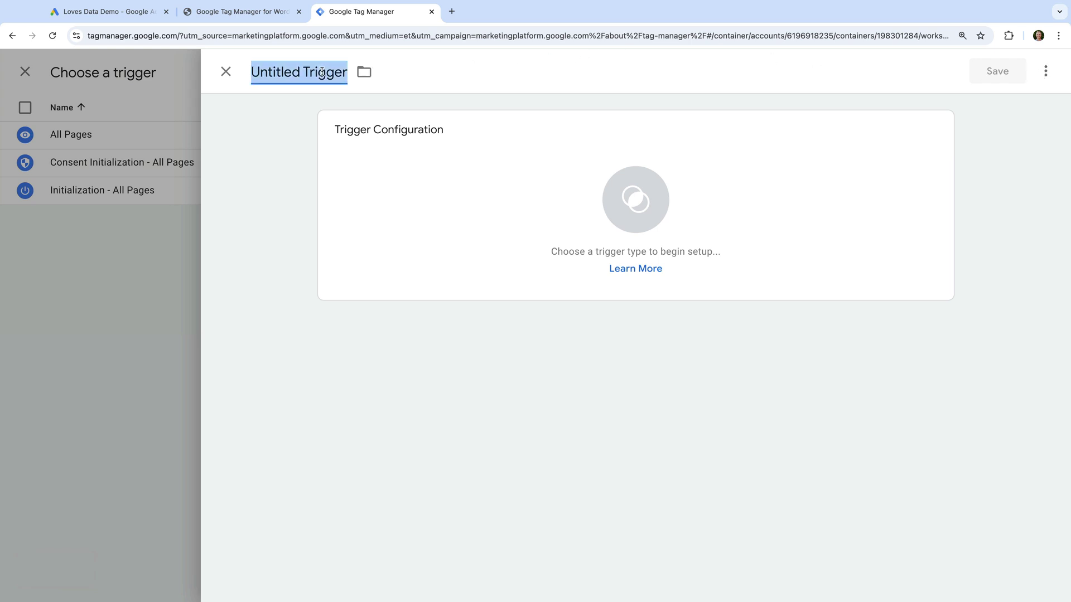
{"action": "type", "text": "Purchase"}
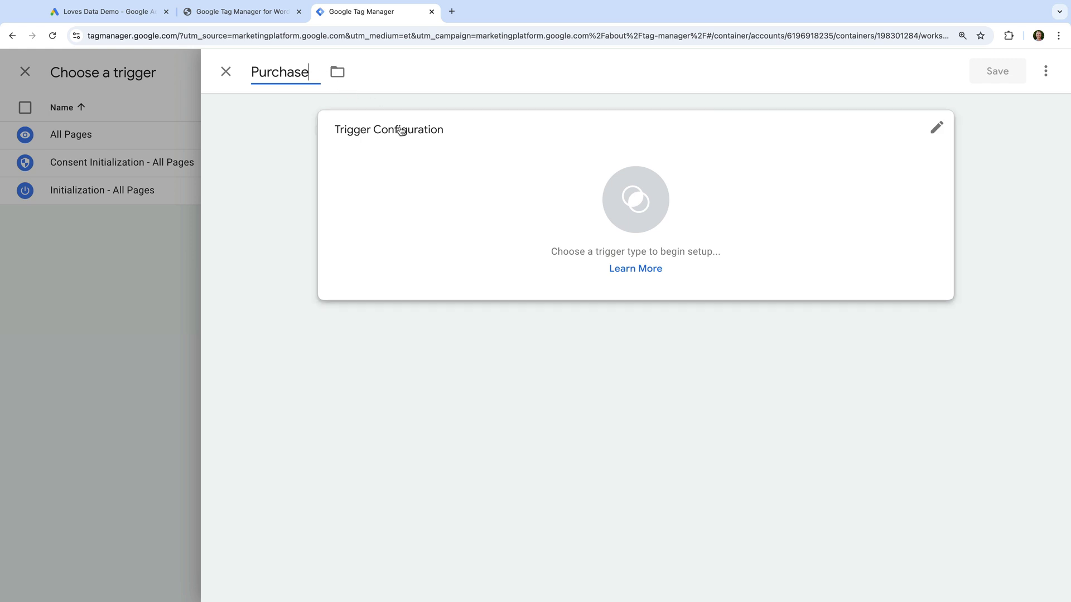
Make the trigger a Custom Event with event name "purchase" firing on all custom events, and save both the trigger and the tag
{"action": "left_click", "coordinate": [418, 156]}
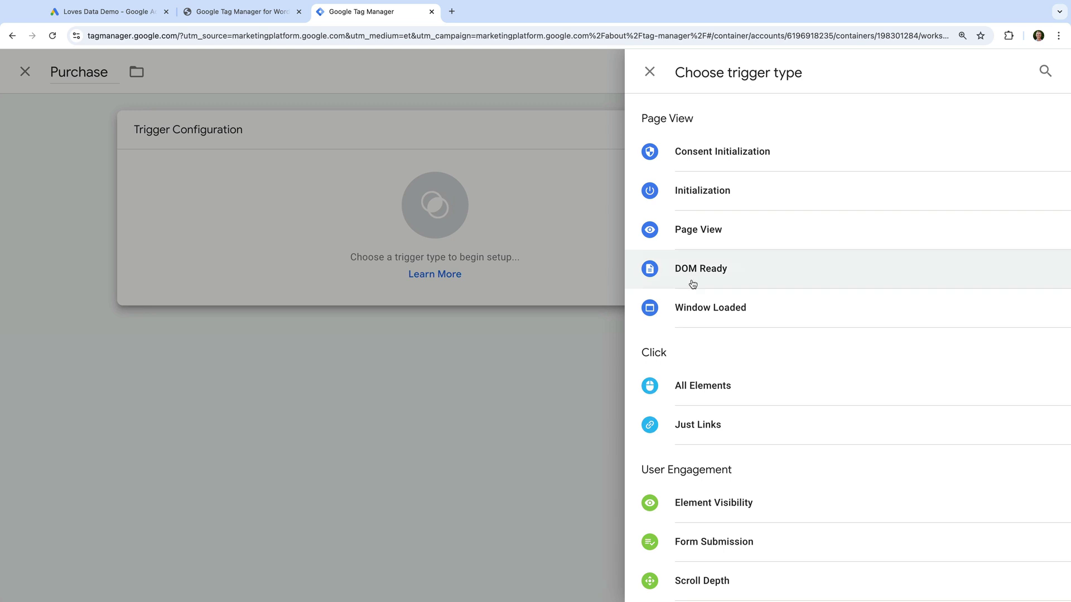
{"action": "scroll", "coordinate": [693, 284], "scroll_direction": "down", "scroll_amount": 2}
{"action": "scroll", "coordinate": [693, 284], "scroll_direction": "down", "scroll_amount": 3}
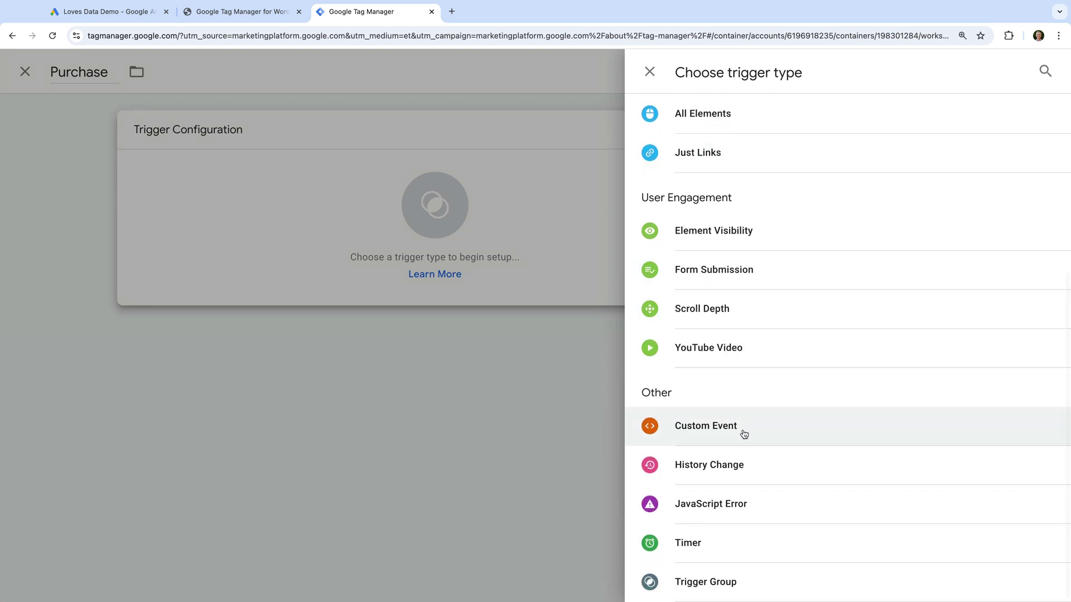
{"action": "left_click", "coordinate": [742, 430]}
{"action": "left_click", "coordinate": [505, 278]}
{"action": "type", "text": "purchase"}
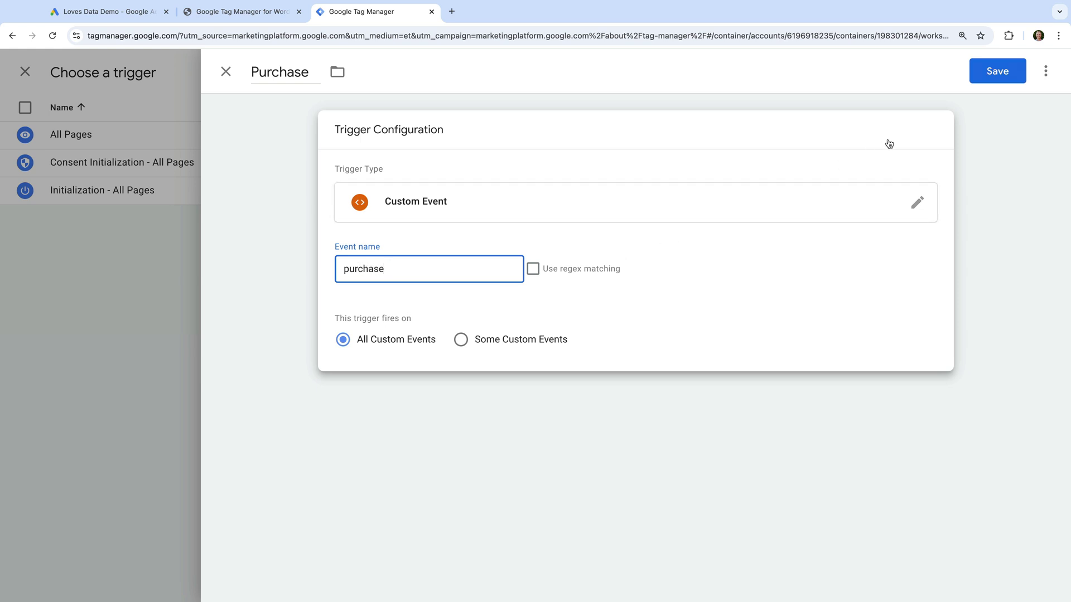
{"action": "left_click", "coordinate": [998, 71]}
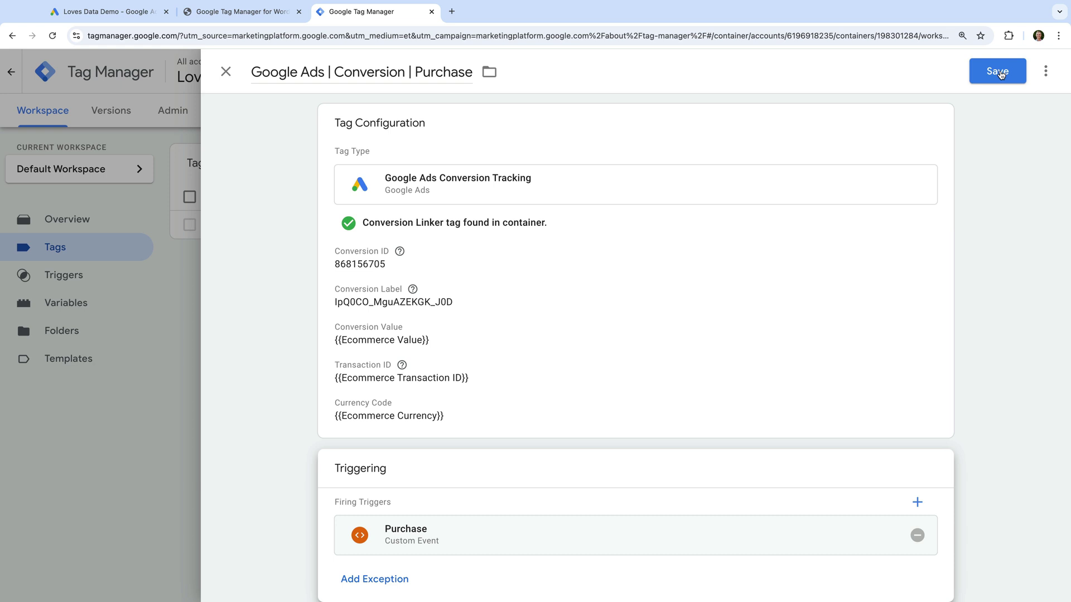
{"action": "left_click", "coordinate": [1000, 74]}
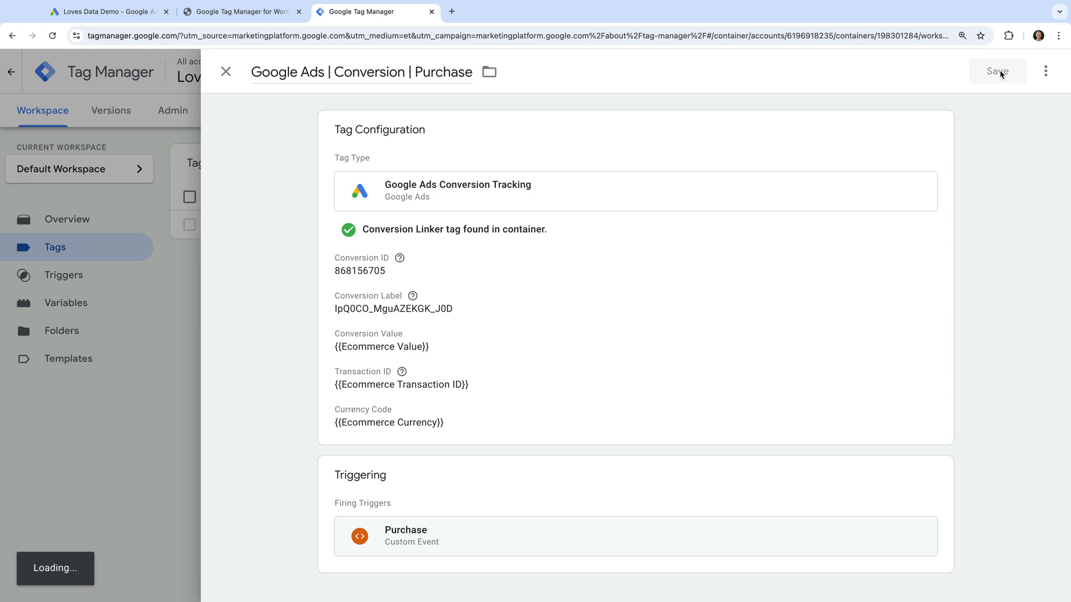
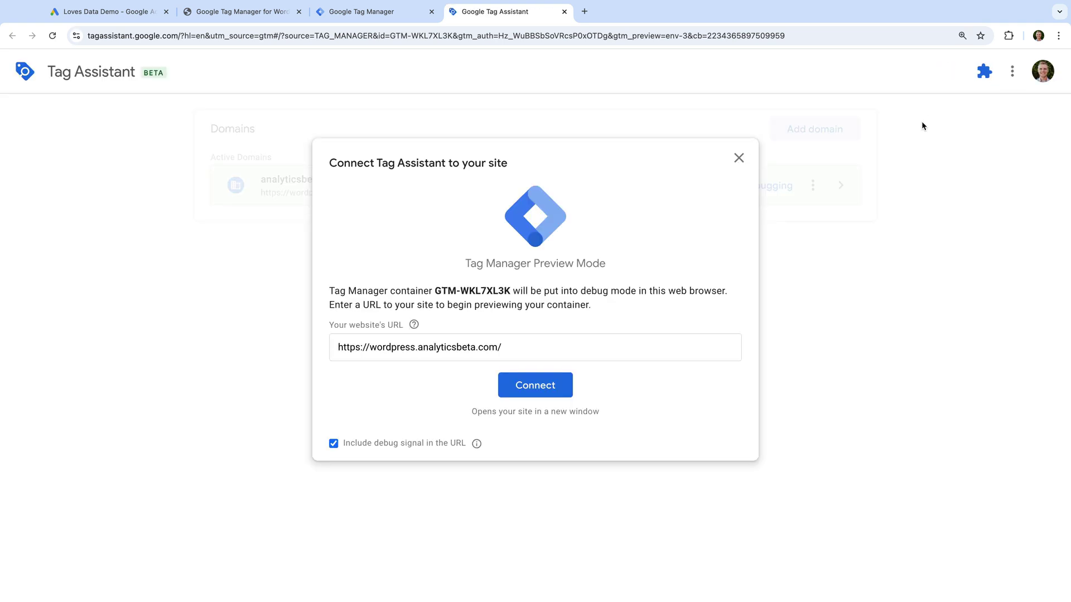
{"action": "left_click", "coordinate": [539, 348]}
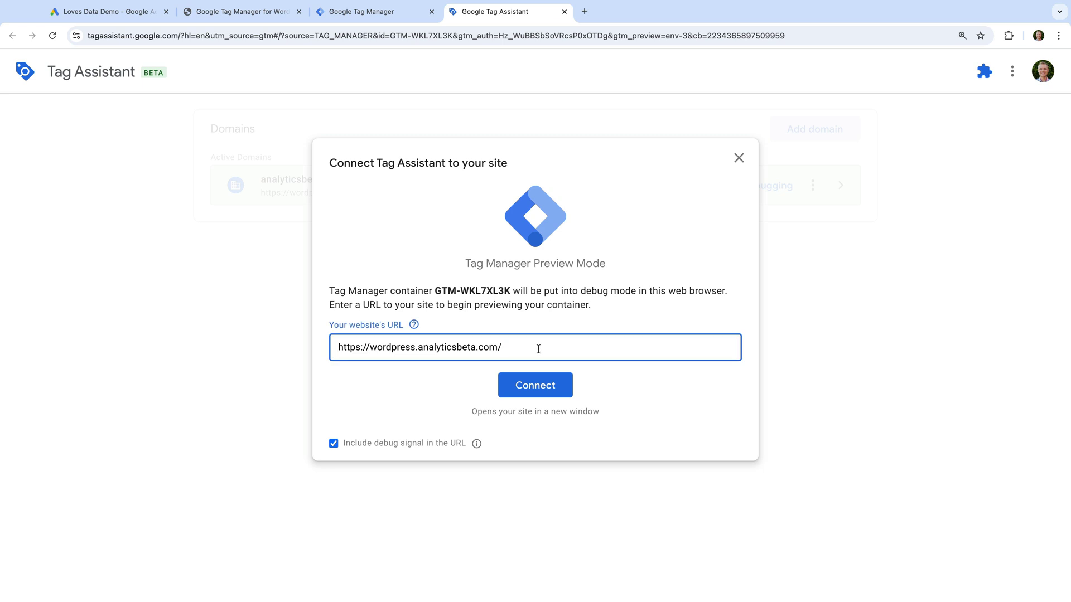
{"action": "left_click", "coordinate": [533, 389]}
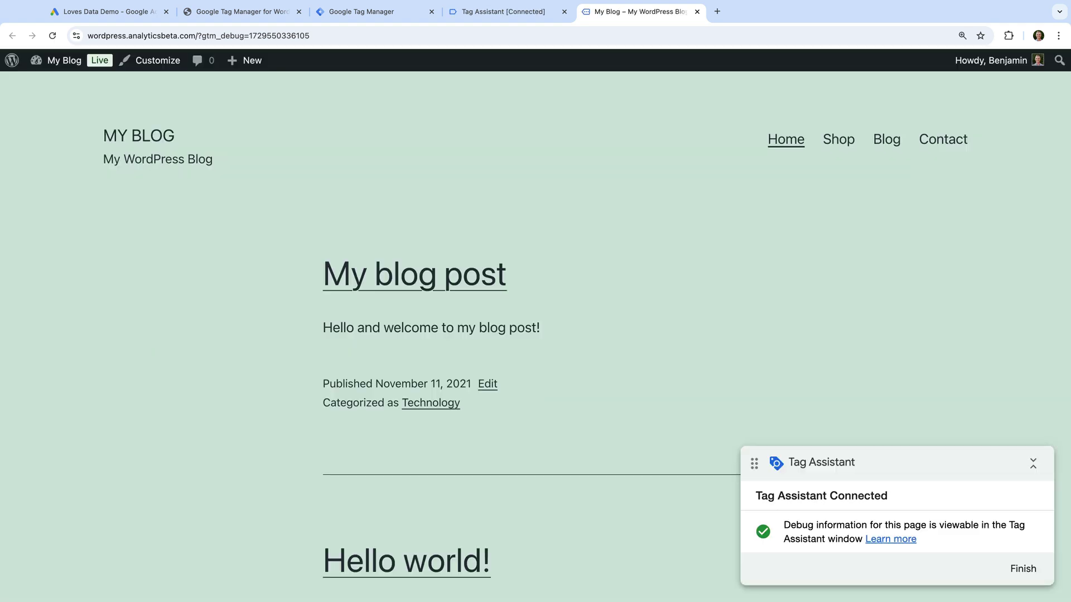
{"action": "left_click", "coordinate": [842, 144]}
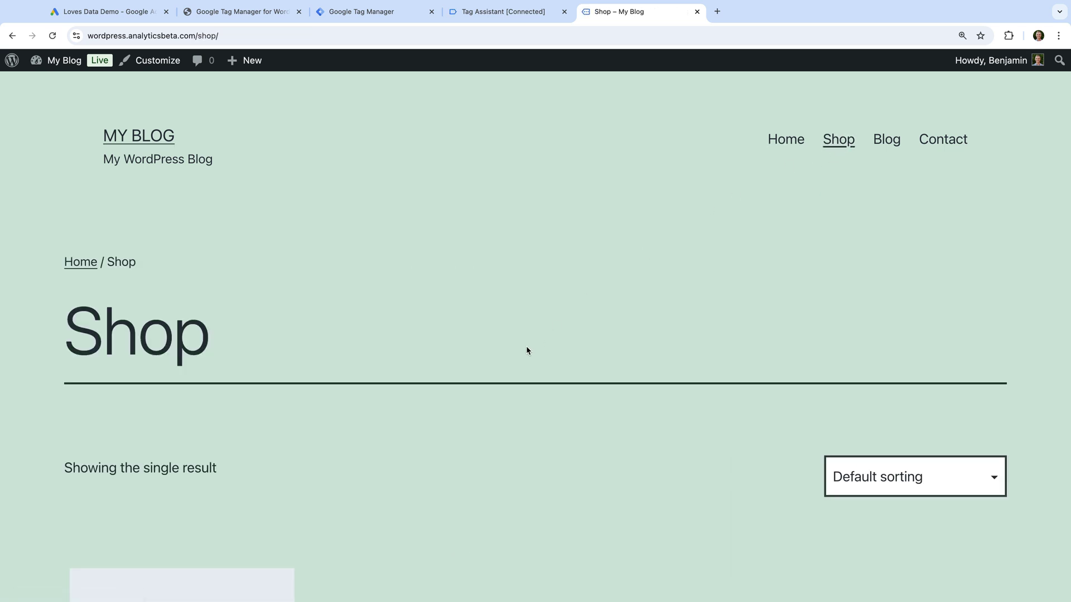
Add one Loves Data T-Shirt to the cart and view the cart
{"action": "scroll", "coordinate": [527, 347], "scroll_direction": "down", "scroll_amount": 4}
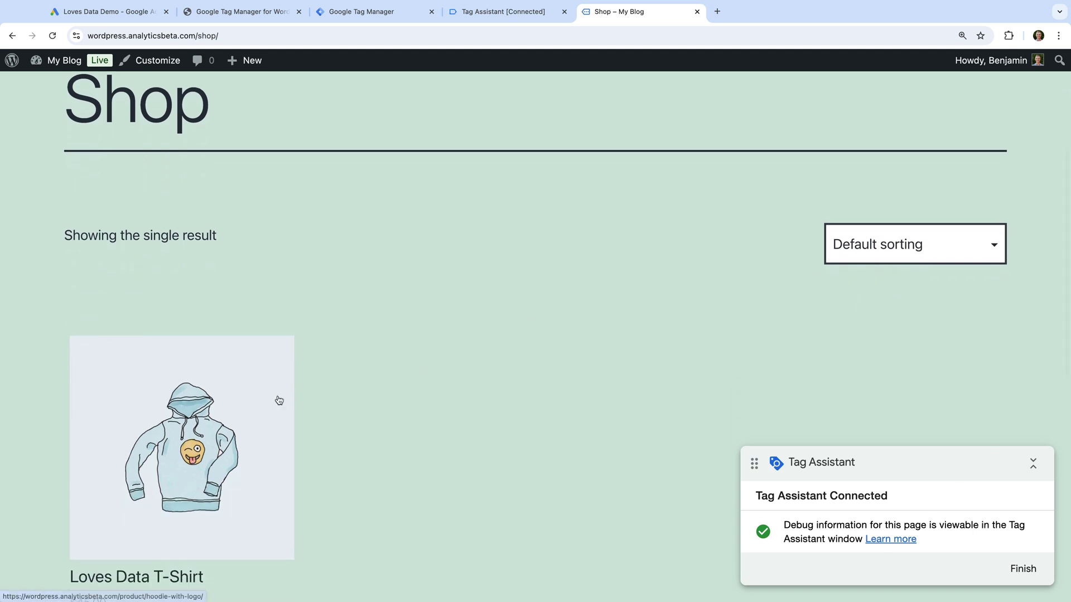
{"action": "left_click", "coordinate": [277, 401]}
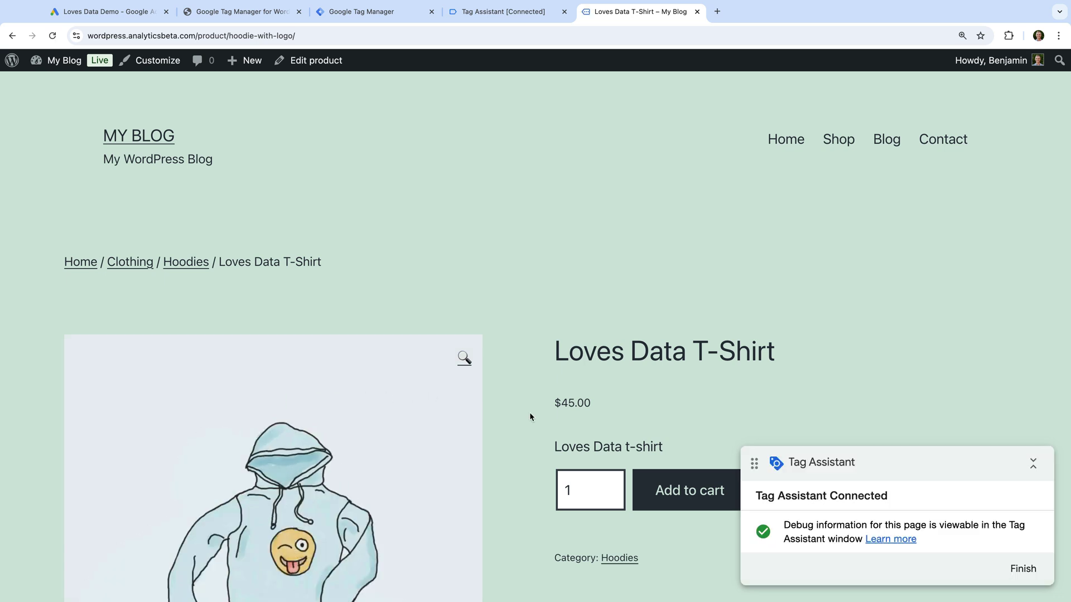
{"action": "scroll", "coordinate": [530, 415], "scroll_direction": "down", "scroll_amount": 3}
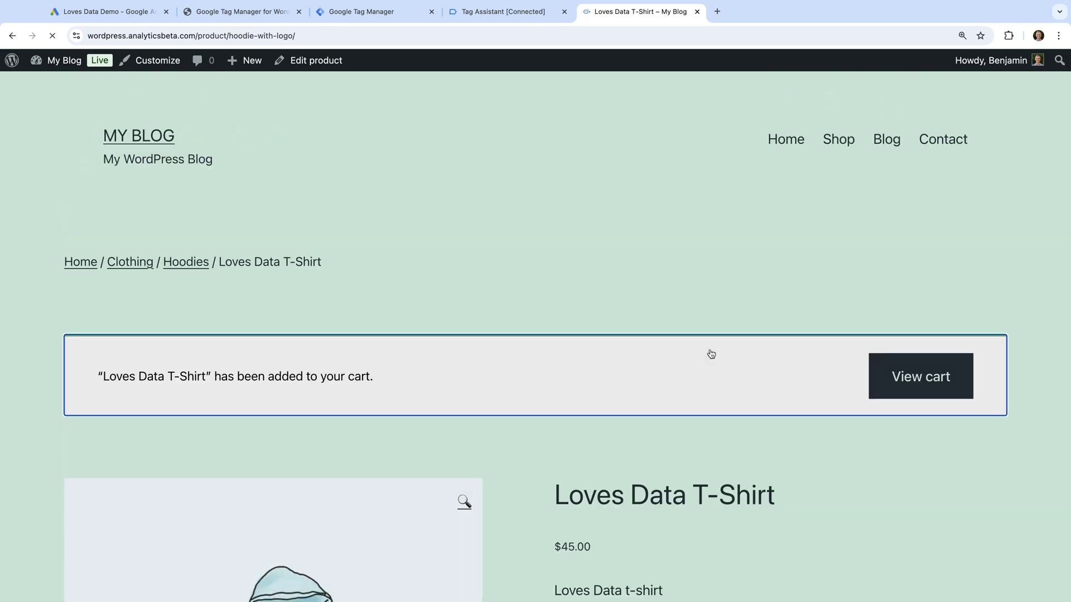
{"action": "left_click", "coordinate": [904, 381]}
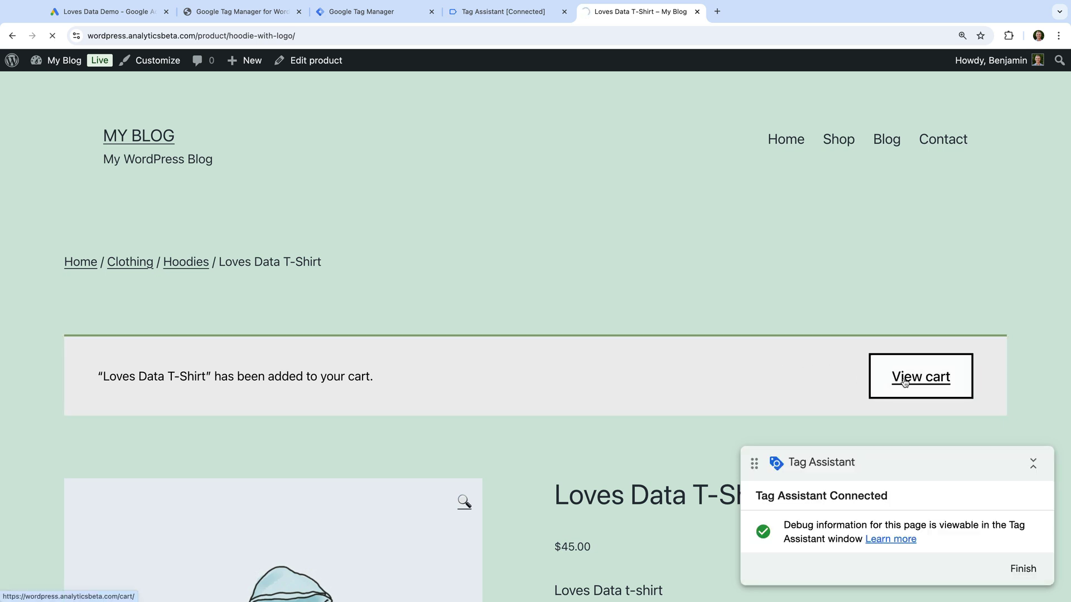
Proceed to checkout with the cart and place the test order using the prefilled billing details
{"action": "scroll", "coordinate": [905, 383], "scroll_direction": "down", "scroll_amount": 1}
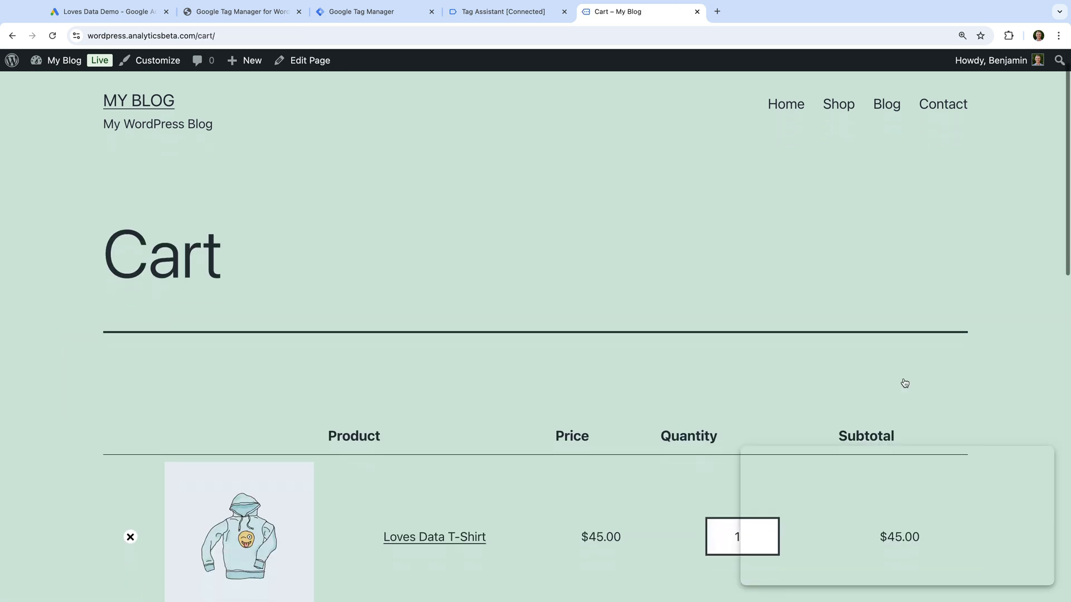
{"action": "scroll", "coordinate": [905, 383], "scroll_direction": "down", "scroll_amount": 9}
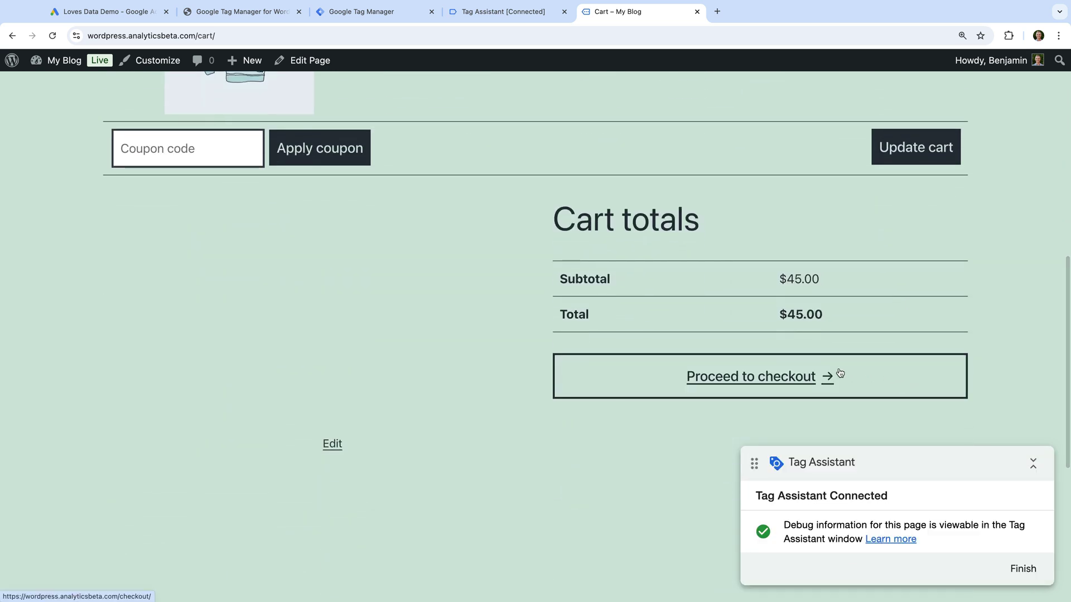
{"action": "left_click", "coordinate": [836, 375]}
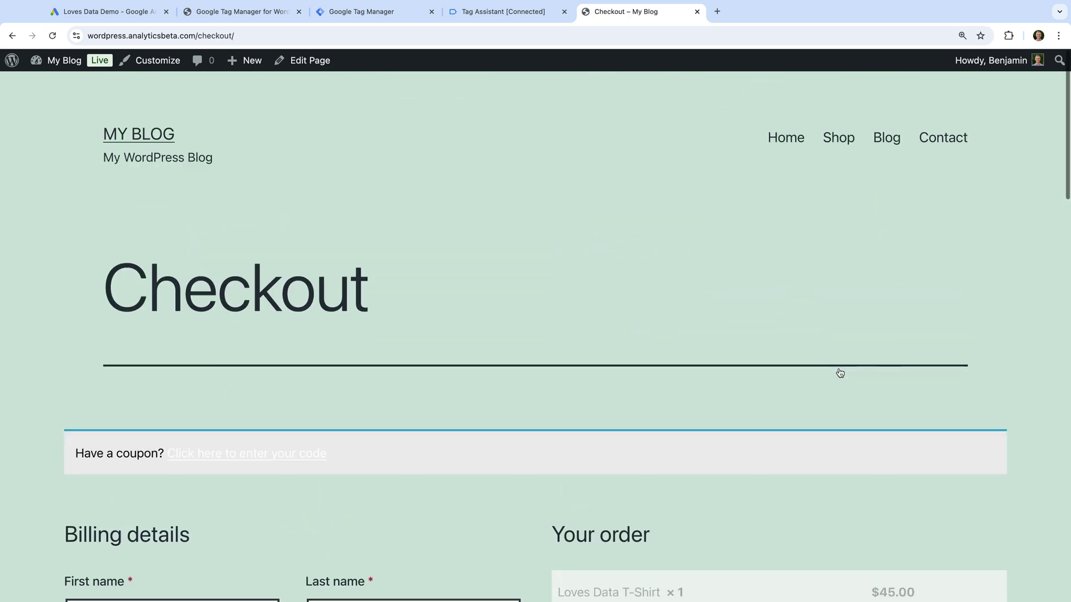
{"action": "scroll", "coordinate": [839, 373], "scroll_direction": "down", "scroll_amount": 10}
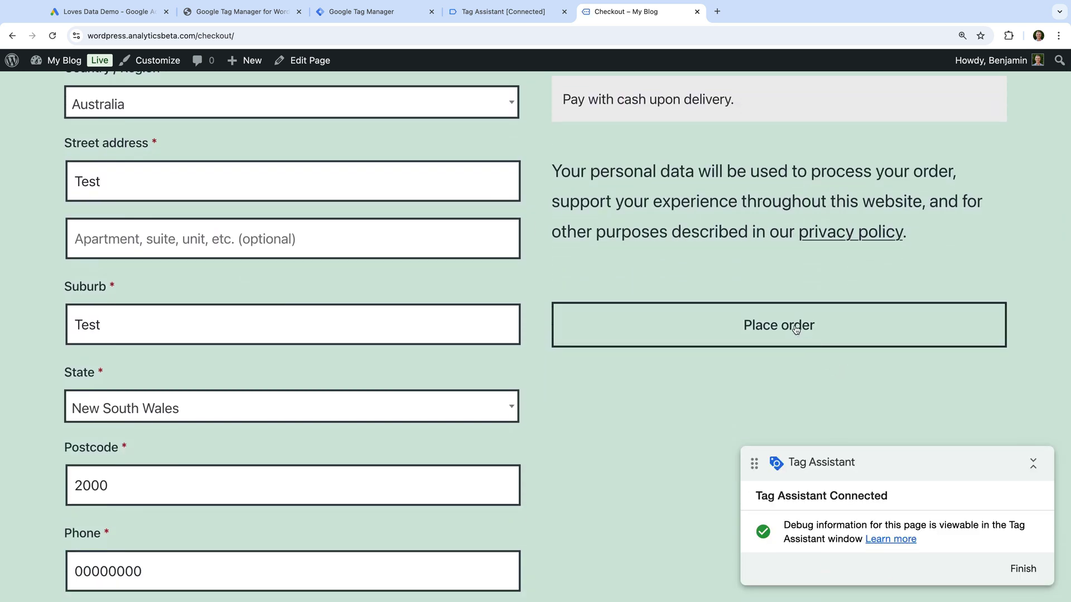
{"action": "left_click", "coordinate": [795, 327]}
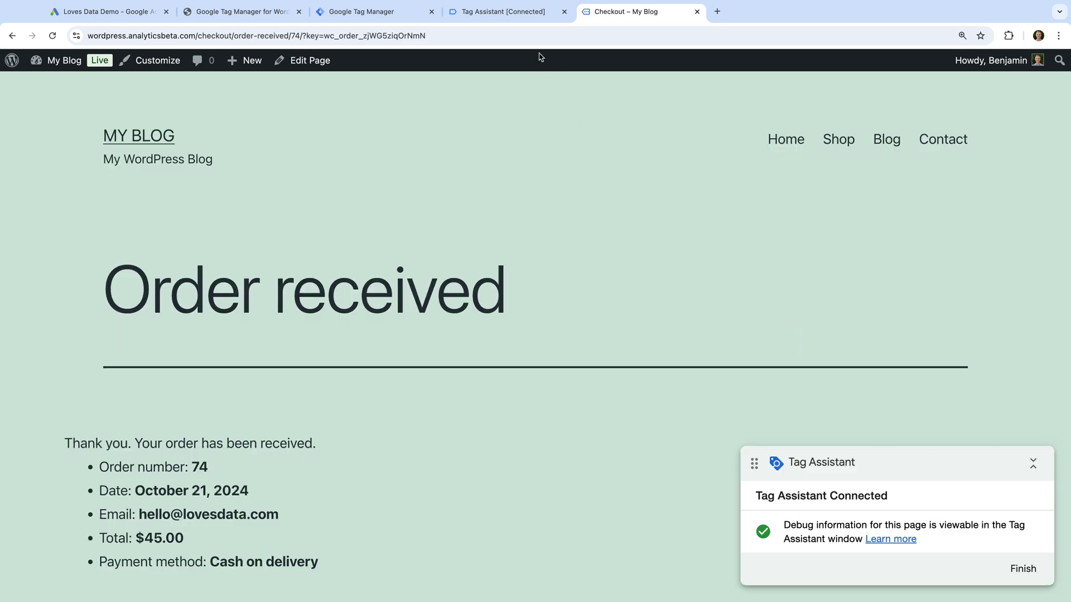
Switch back to Tag Assistant and check which container tags fired on the latest purchase event
{"action": "left_click", "coordinate": [517, 13]}
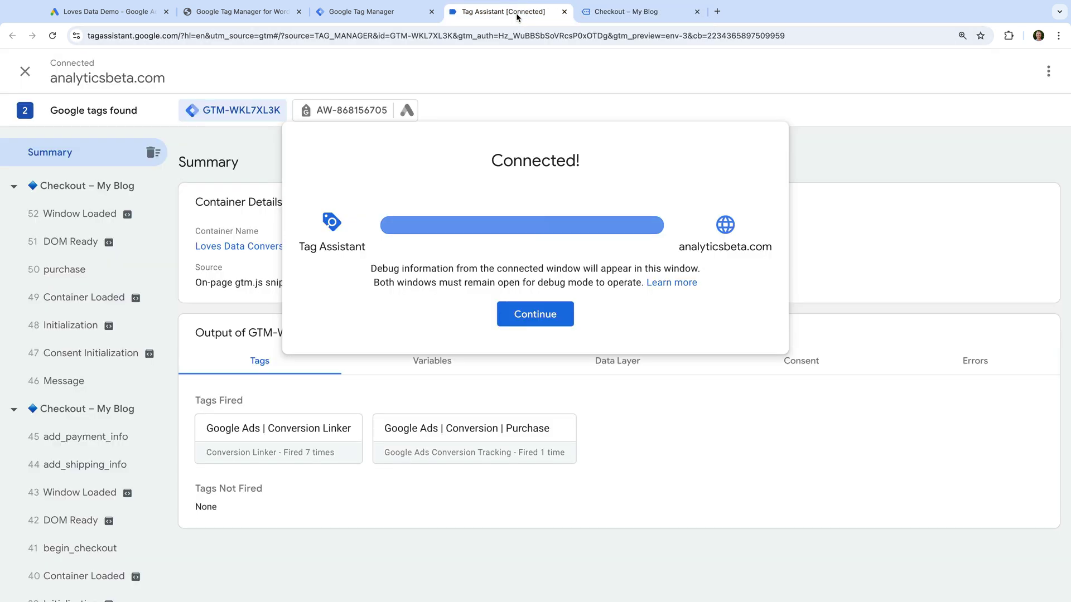
{"action": "left_click", "coordinate": [558, 307]}
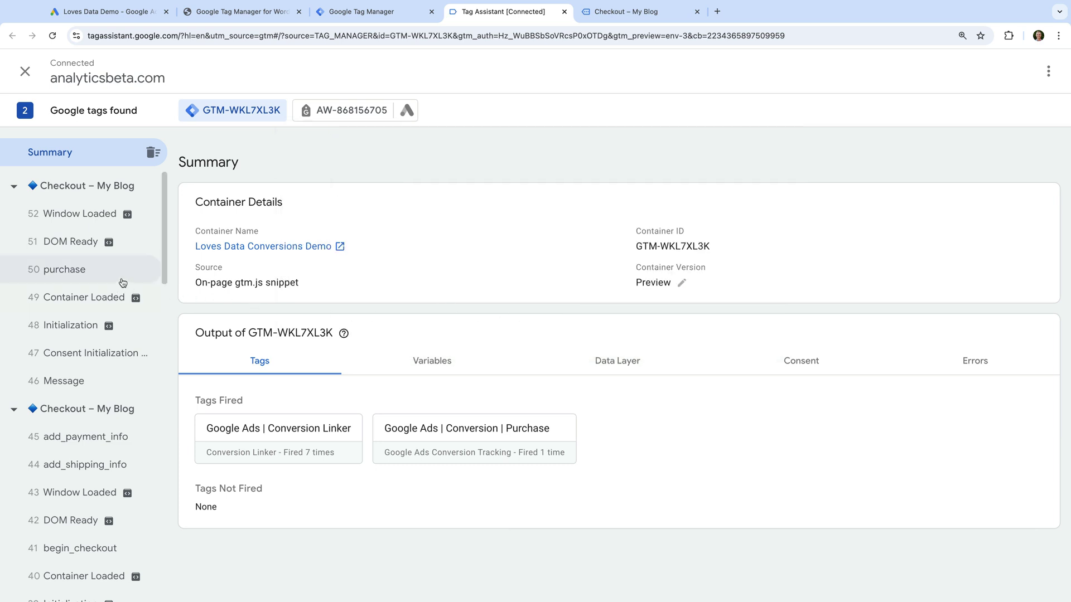
{"action": "left_click", "coordinate": [103, 276]}
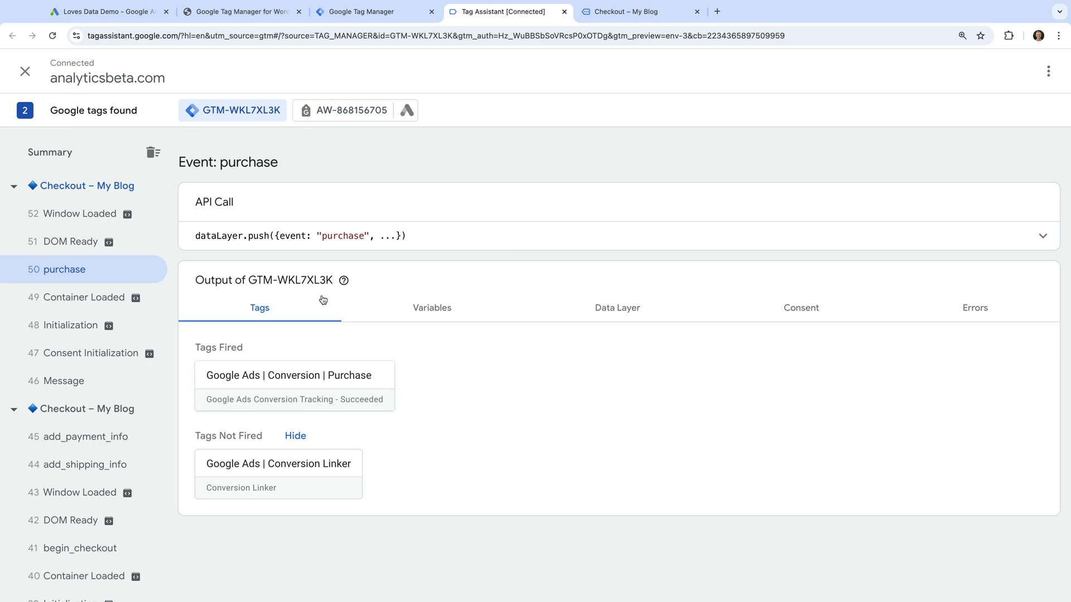
Examine the Google Ads tag's first Conversion hit for its transaction ID, conversion value and currency code parameters
{"action": "left_click", "coordinate": [382, 114]}
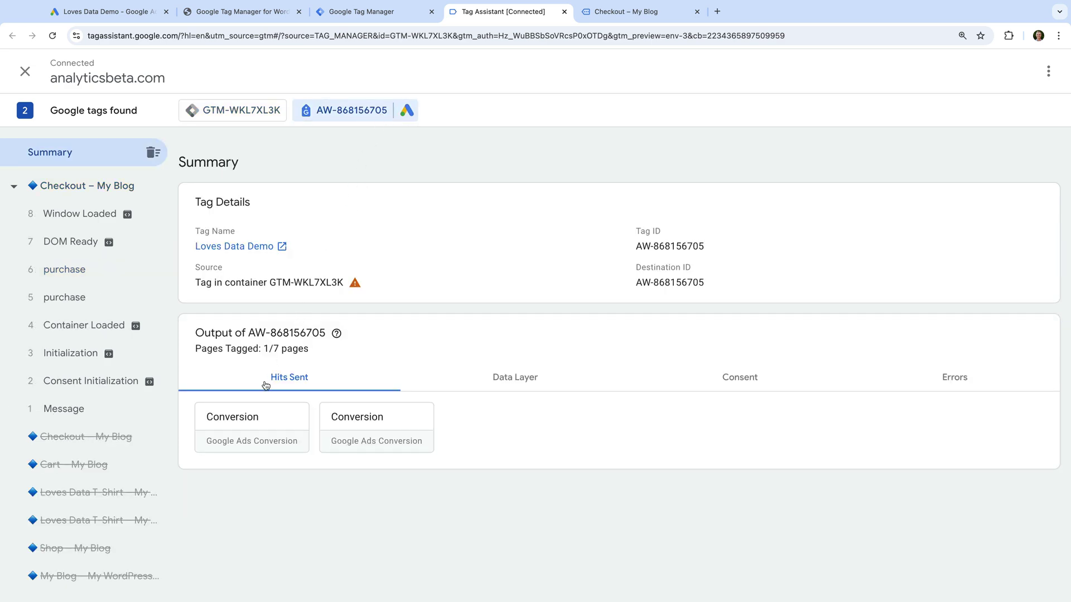
{"action": "left_click", "coordinate": [247, 424]}
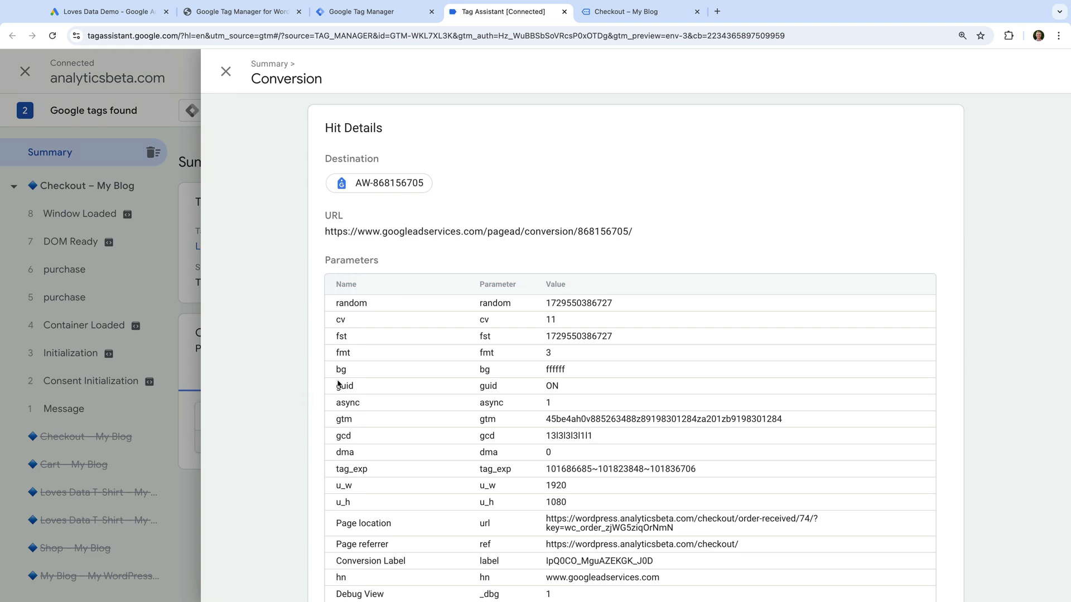
{"action": "scroll", "coordinate": [338, 383], "scroll_direction": "down", "scroll_amount": 4}
{"action": "scroll", "coordinate": [338, 384], "scroll_direction": "down", "scroll_amount": 1}
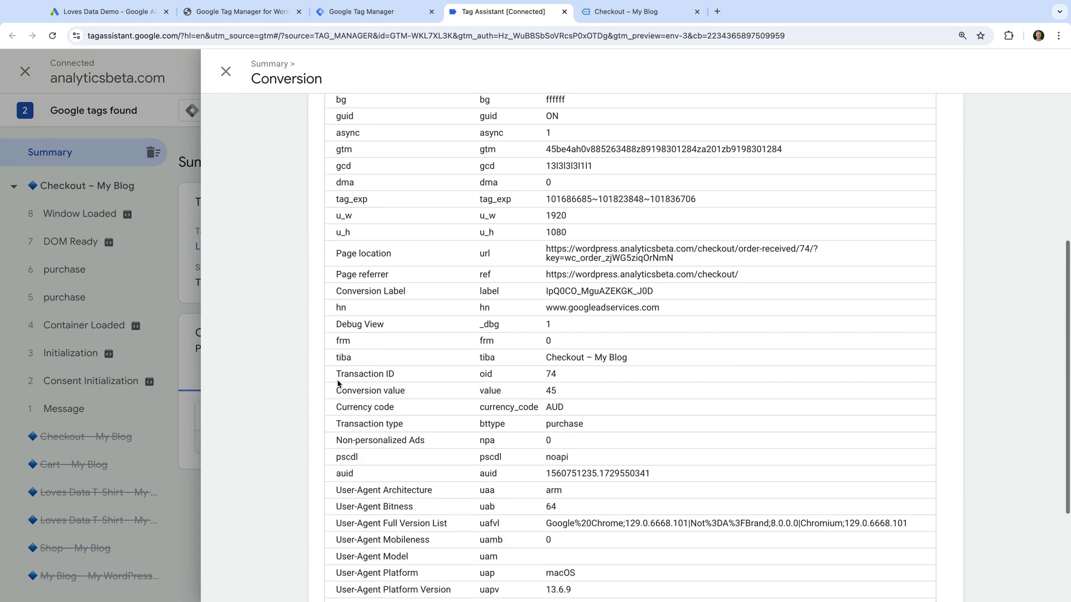
{"action": "left_click_drag", "start_coordinate": [338, 375], "coordinate": [405, 393]}
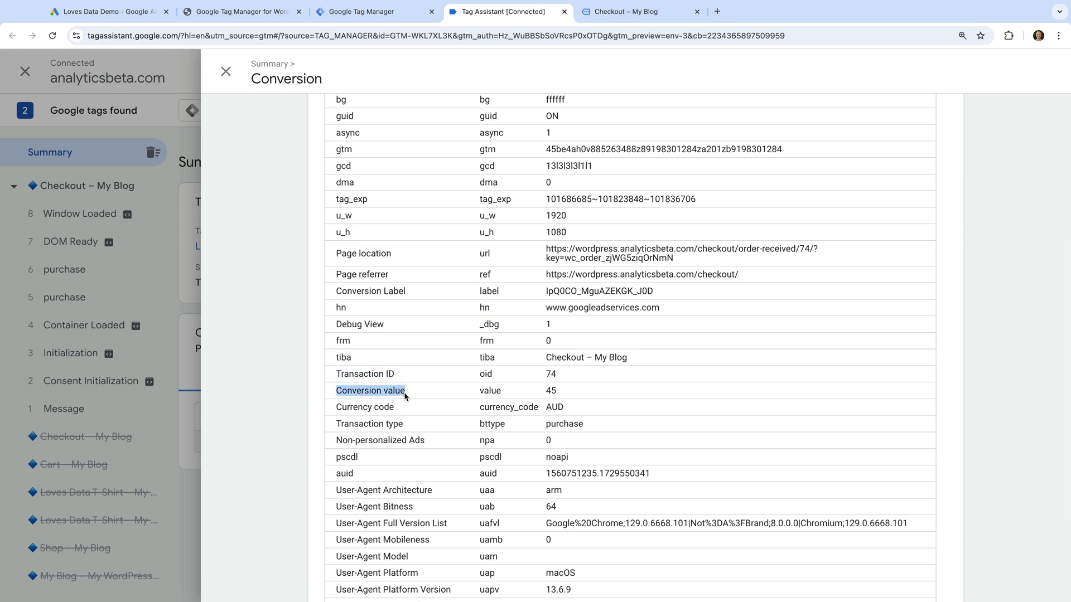
{"action": "left_click_drag", "start_coordinate": [337, 409], "coordinate": [372, 410]}
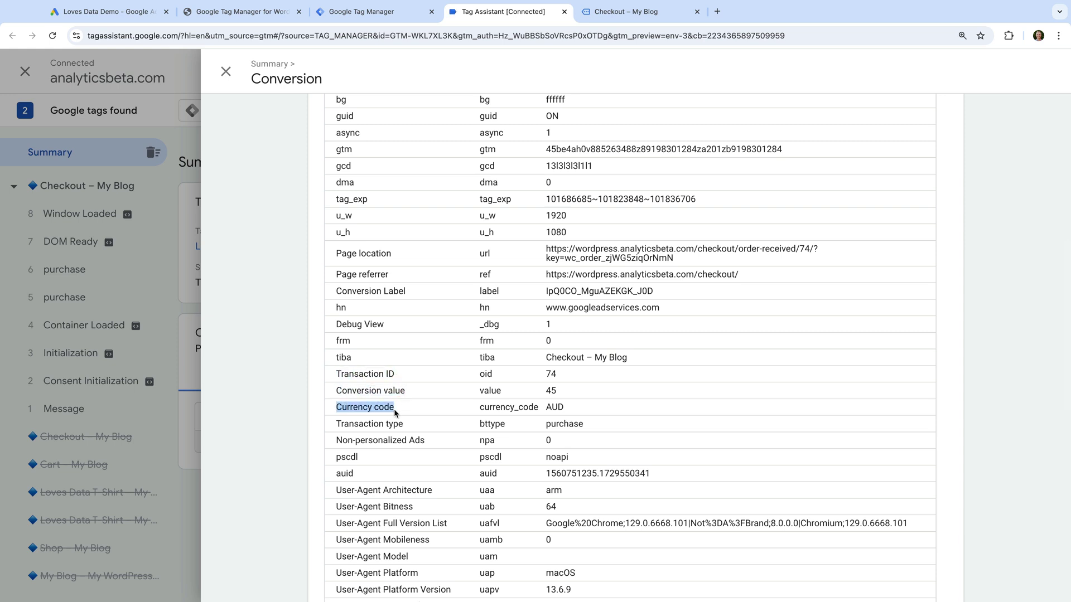